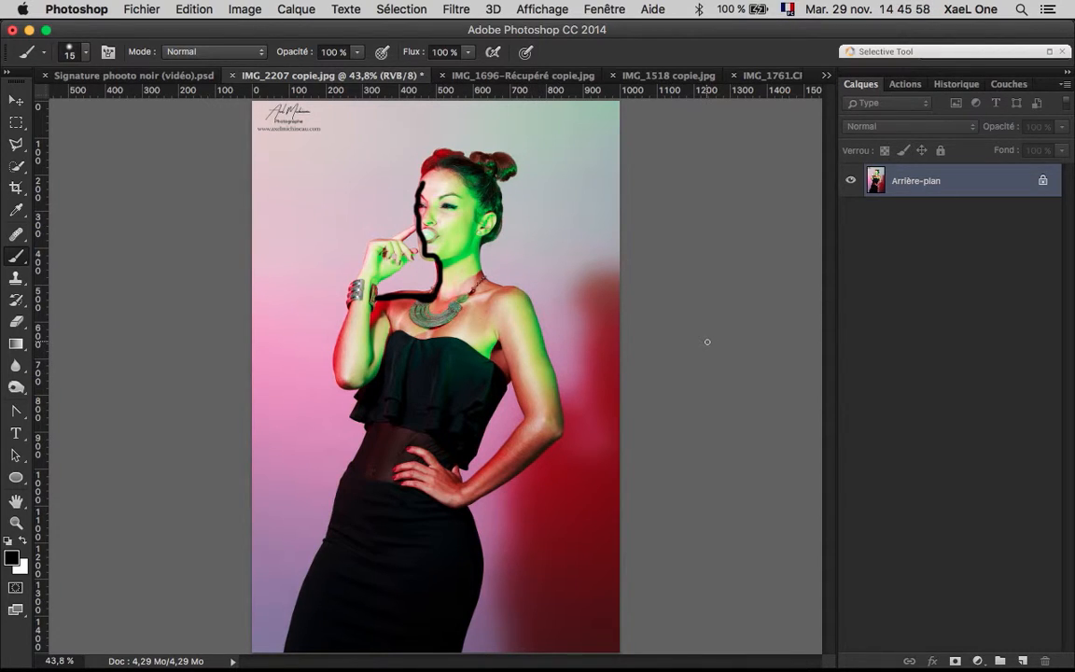
- Undo the black brush strokes on the portrait and rotate the canvas view to about 88°
key("super+z")
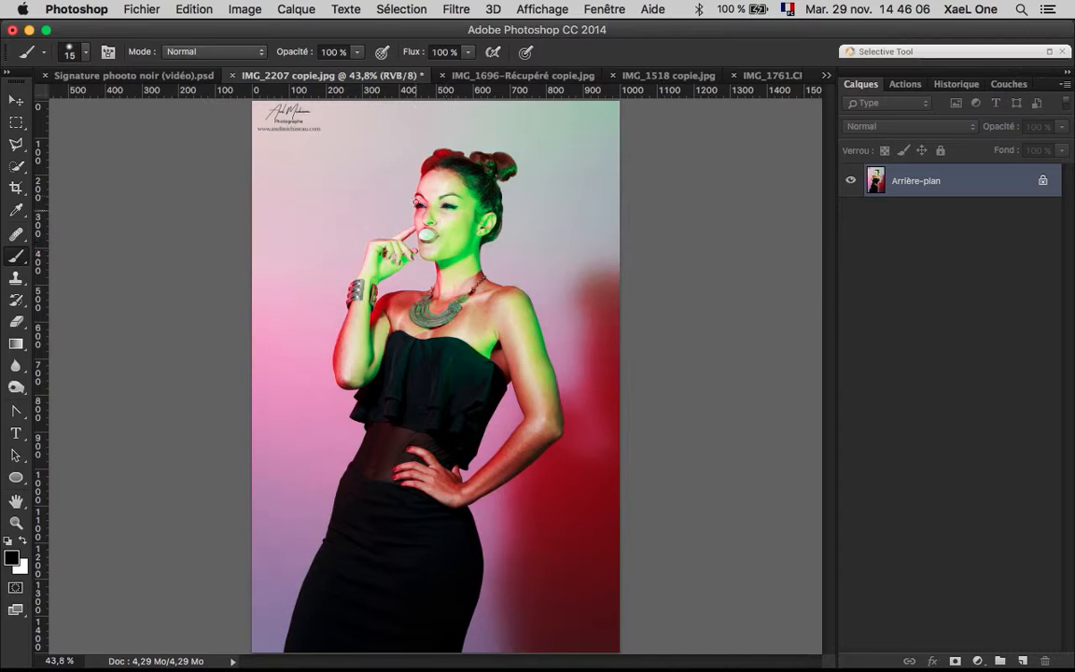
scroll(428, 223, "up", 5)
scroll(473, 249, "up", 2)
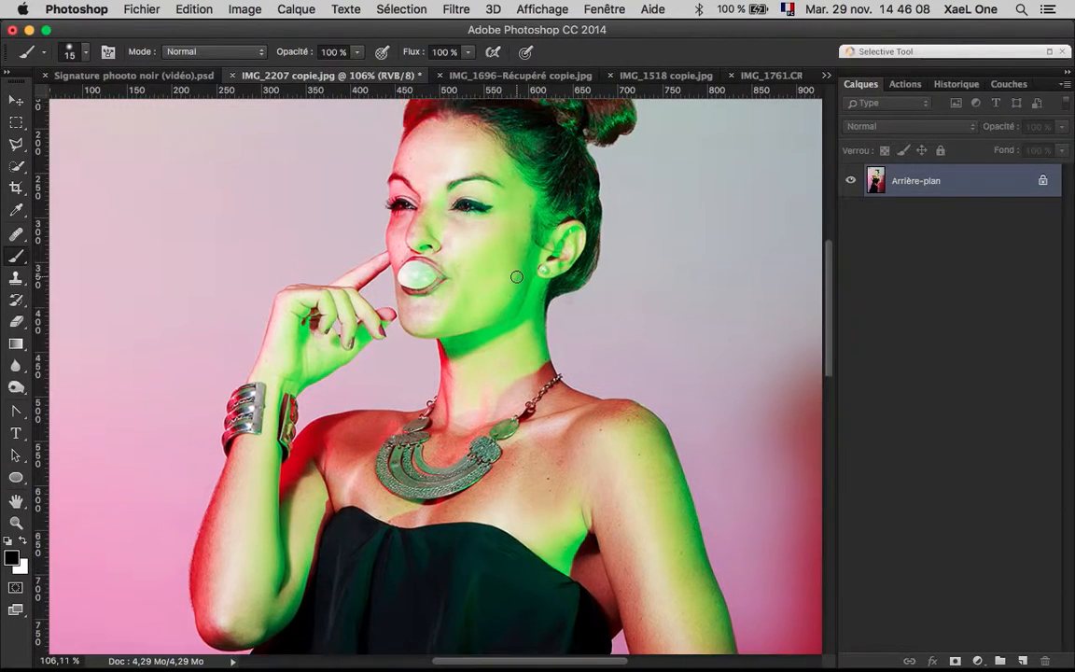
scroll(517, 277, "up", 3)
key("r")
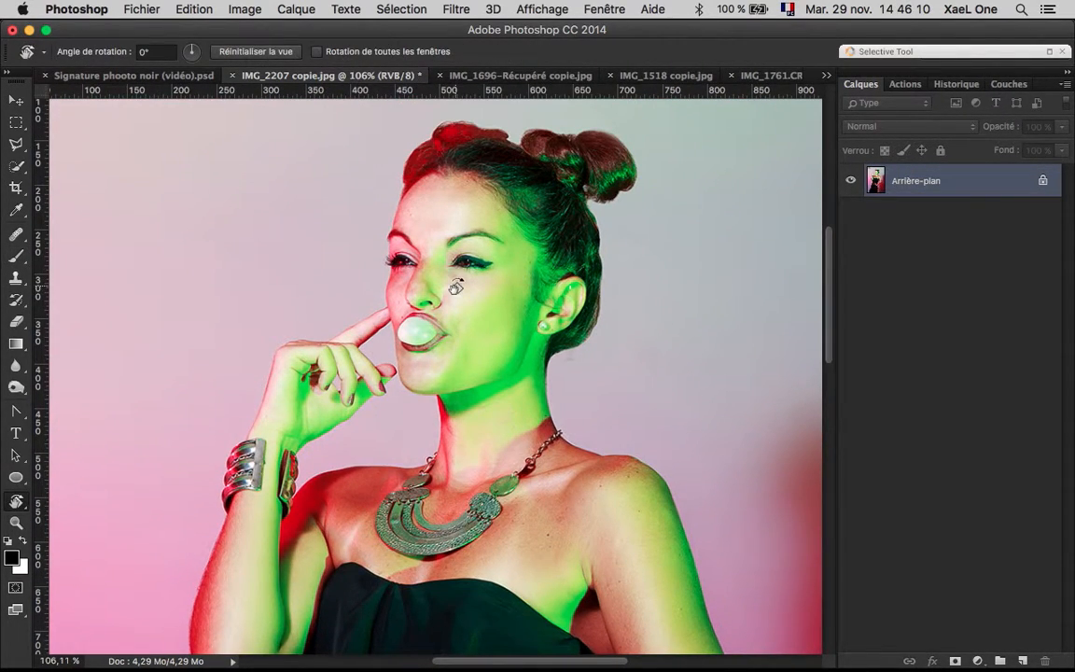
mouse_move(428, 159)
left_mouse_down()
mouse_move(542, 294)
mouse_move(552, 374)
left_mouse_up()
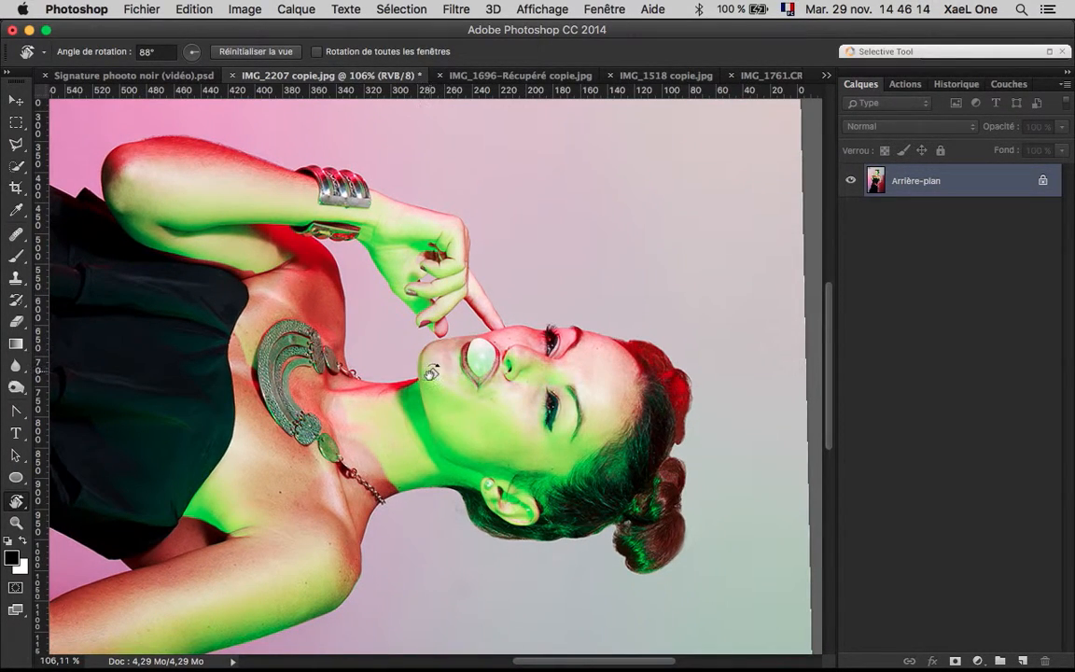
- Paint a black line with the 15 px brush along the face's outer edge, from the chin to the forehead
key("b")
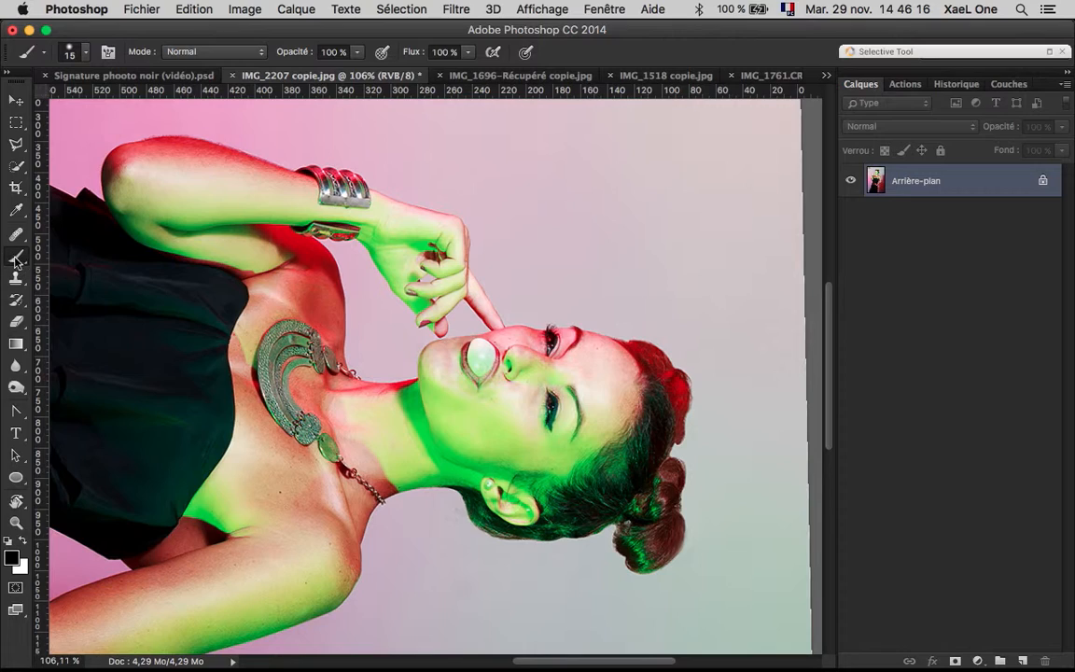
left_click(434, 347)
mouse_move(457, 346)
left_mouse_down()
mouse_move(513, 328)
mouse_move(586, 336)
left_mouse_up()
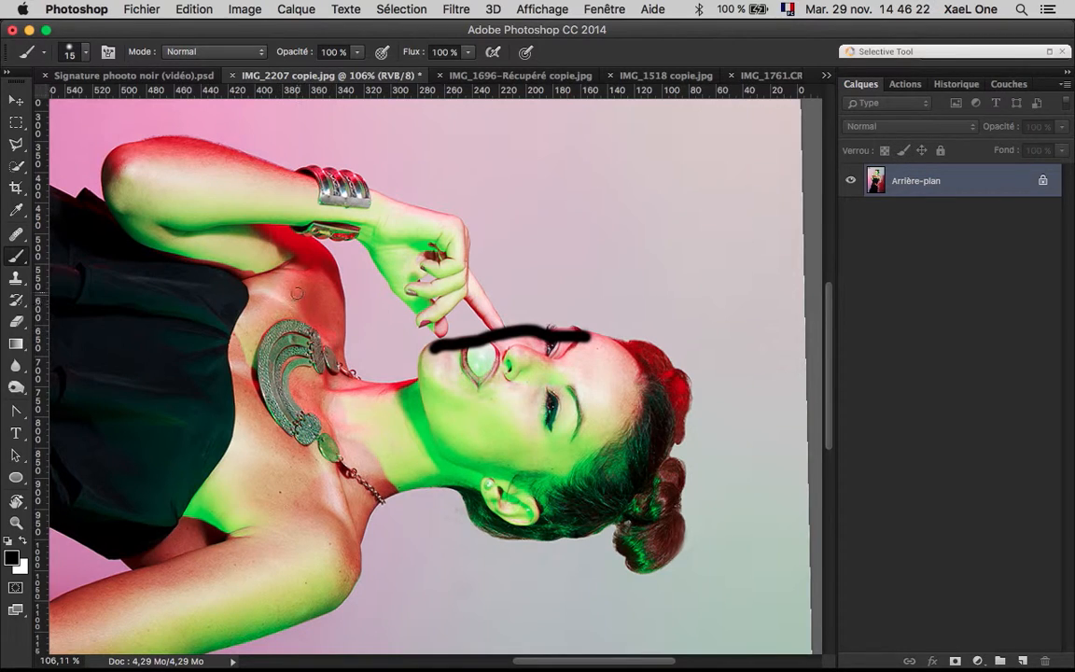
- Rotate the canvas view back to about -2° and paint a black line along the shoulder up to the neck
key("r")
left_click_drag(371, 319, 377, 449)
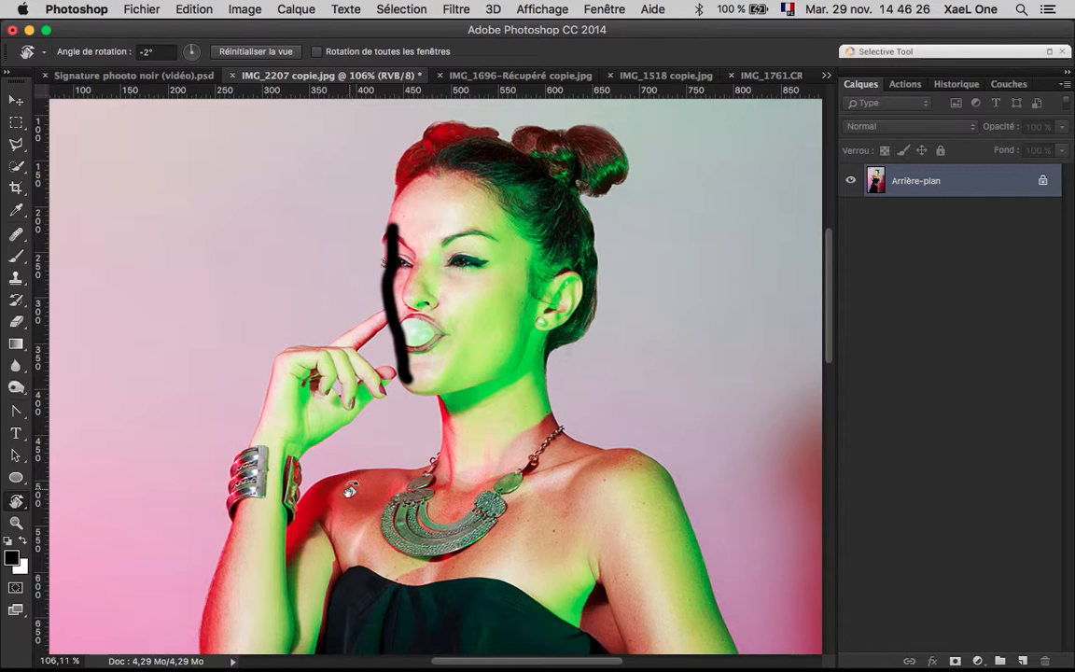
key("b")
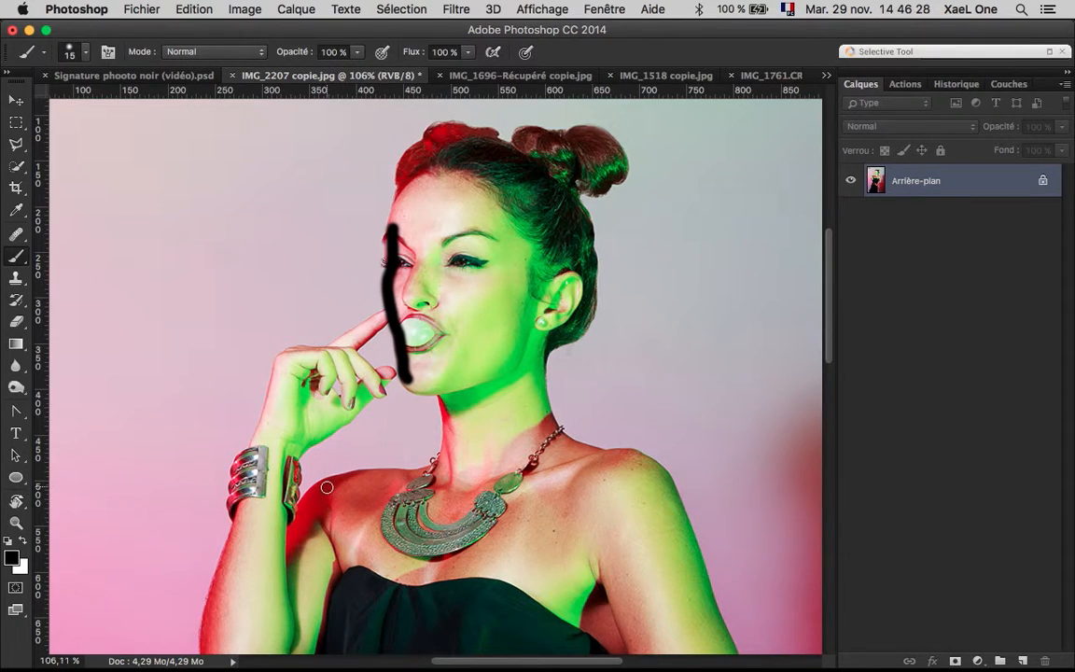
mouse_move(320, 487)
left_mouse_down()
mouse_move(423, 472)
mouse_move(449, 438)
left_mouse_up()
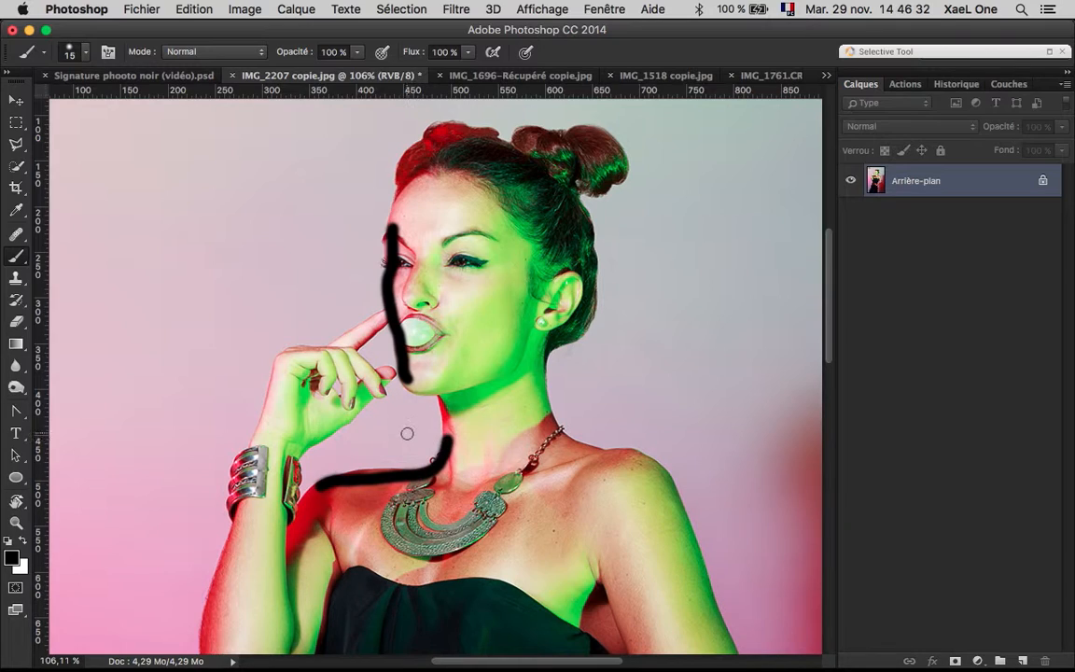
- Rotate the canvas view again so the portrait lies diagonally, and return to the Brush tool
key("r")
left_click_drag(336, 337, 432, 429)
key("b")
key("r")
mouse_move(490, 233)
left_mouse_down()
mouse_move(547, 503)
mouse_move(536, 490)
left_mouse_up()
mouse_move(282, 247)
left_mouse_down()
mouse_move(387, 271)
mouse_move(420, 247)
mouse_move(256, 264)
mouse_move(403, 501)
mouse_move(353, 439)
mouse_move(395, 249)
mouse_move(416, 264)
mouse_move(401, 283)
left_mouse_up()
key("b")
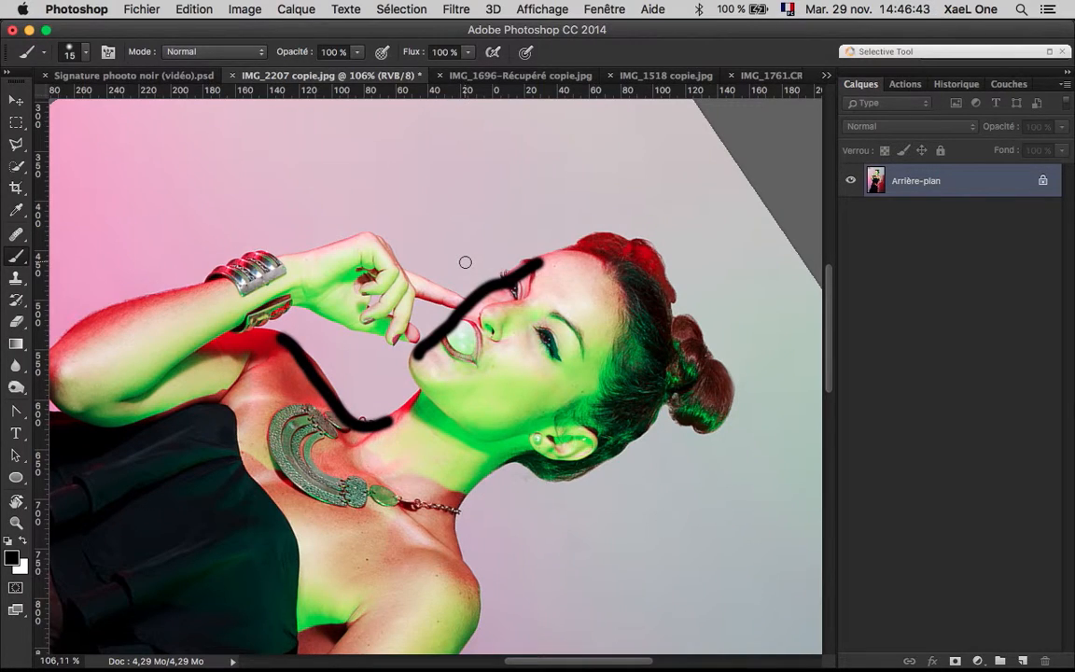
key("Escape")
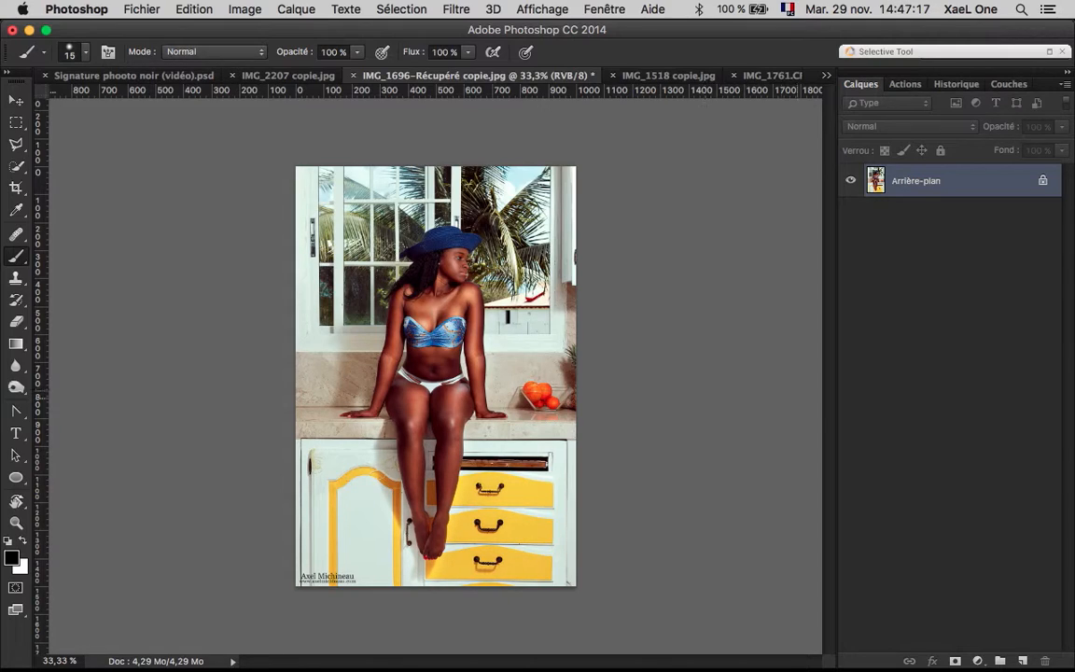
- On a new layer in the IMG_1696 photo, sample the drawers' yellow and paint over the white cabinet door panel with a 94 px brush
left_click(1023, 661)
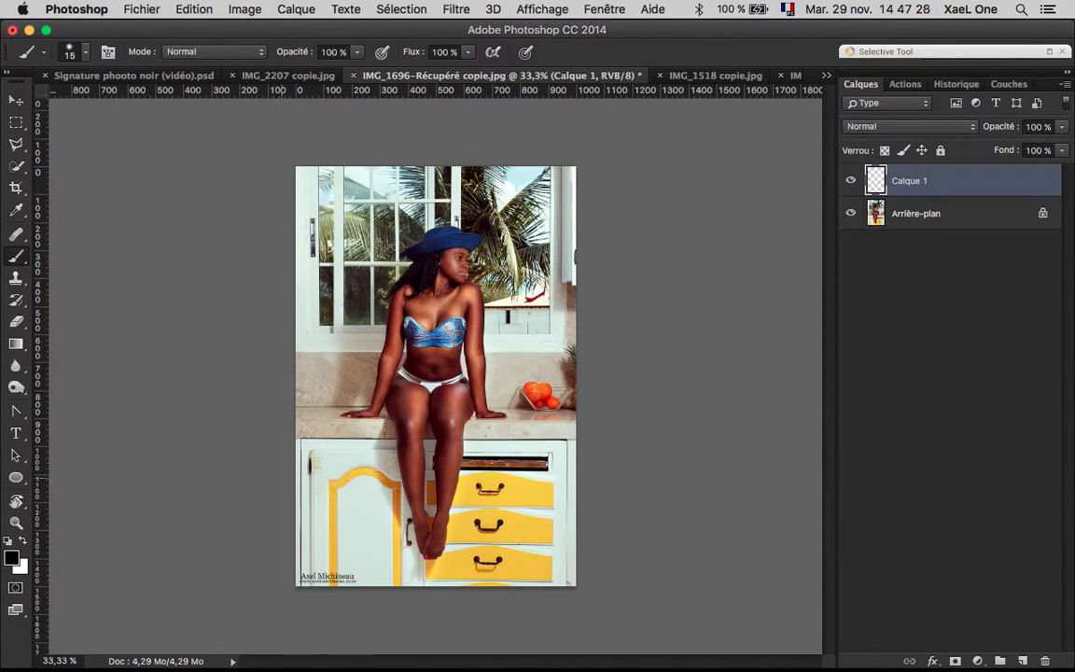
left_click(529, 489, "alt")
left_click_drag(360, 482, 368, 483)
left_click(360, 486)
mouse_move(360, 486)
left_mouse_down()
mouse_move(343, 497)
mouse_move(346, 583)
mouse_move(384, 579)
mouse_move(386, 495)
mouse_move(362, 484)
mouse_move(370, 564)
mouse_move(369, 500)
mouse_move(327, 467)
mouse_move(384, 524)
mouse_move(416, 500)
mouse_move(421, 512)
left_mouse_up()
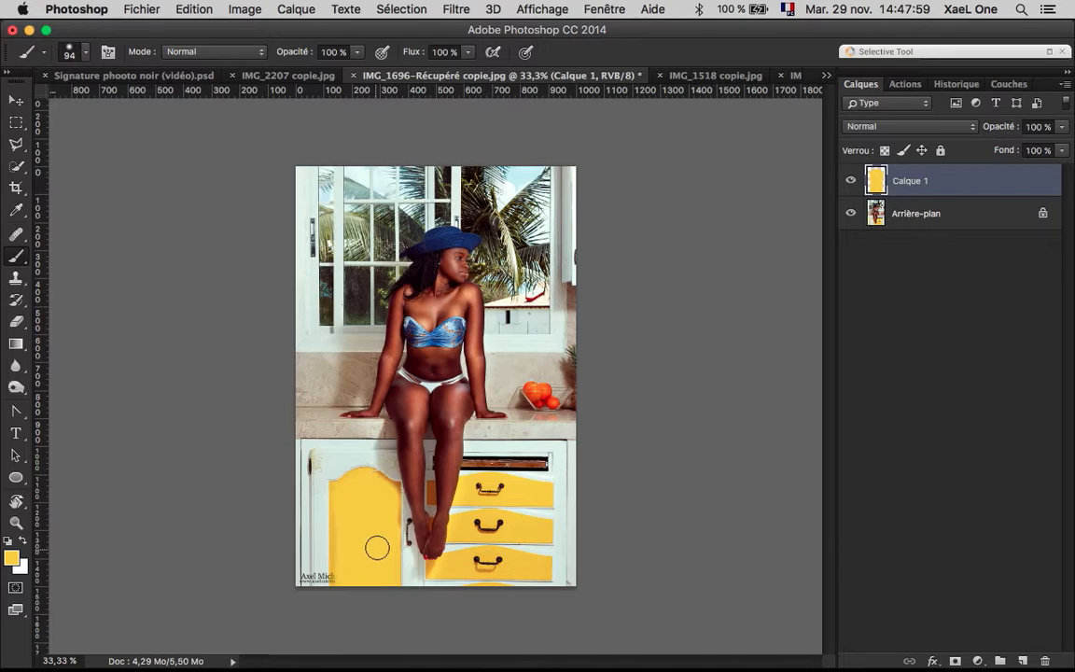
- Set the painted layer's blending mode to Couleur and paint the window's outer frame and sill yellow
left_click(895, 127)
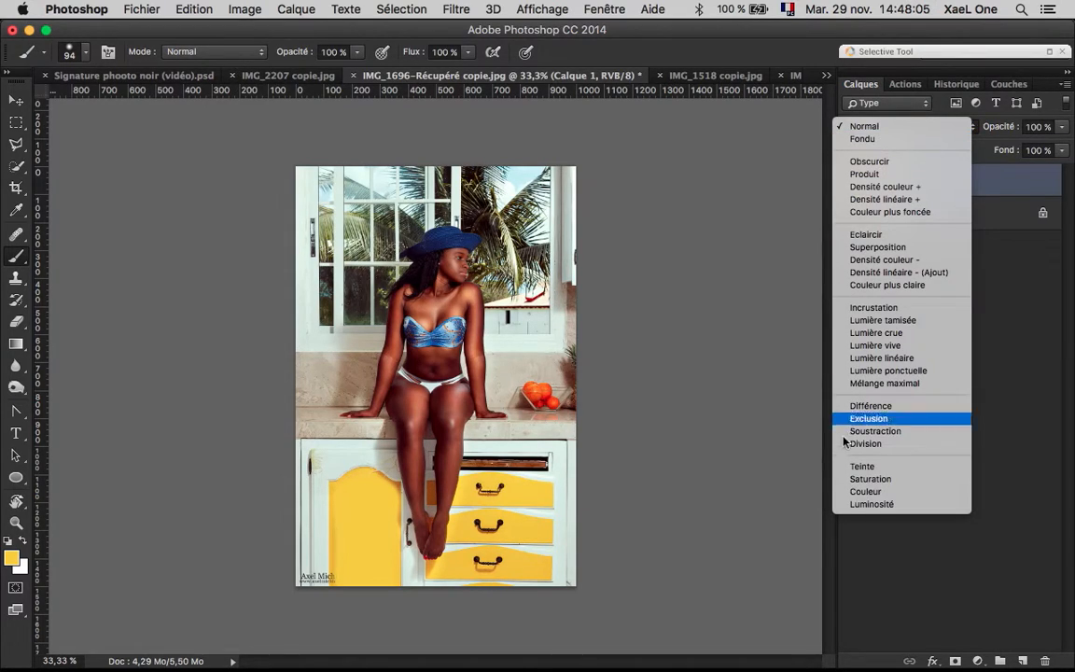
left_click(877, 492)
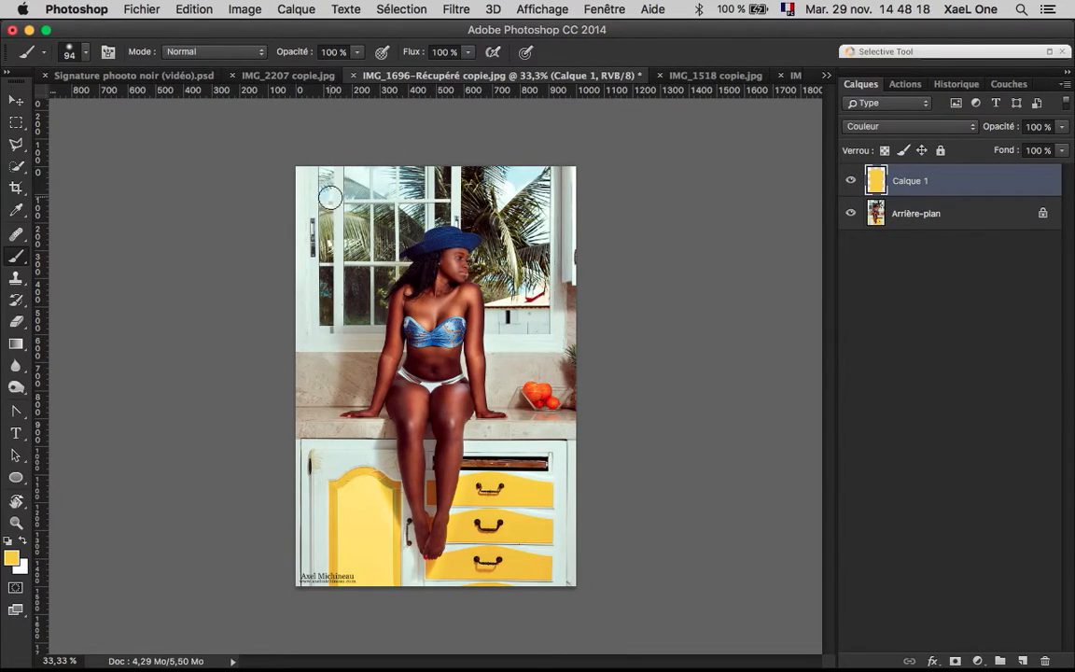
mouse_move(305, 178)
left_mouse_down()
mouse_move(308, 343)
mouse_move(305, 173)
left_mouse_up()
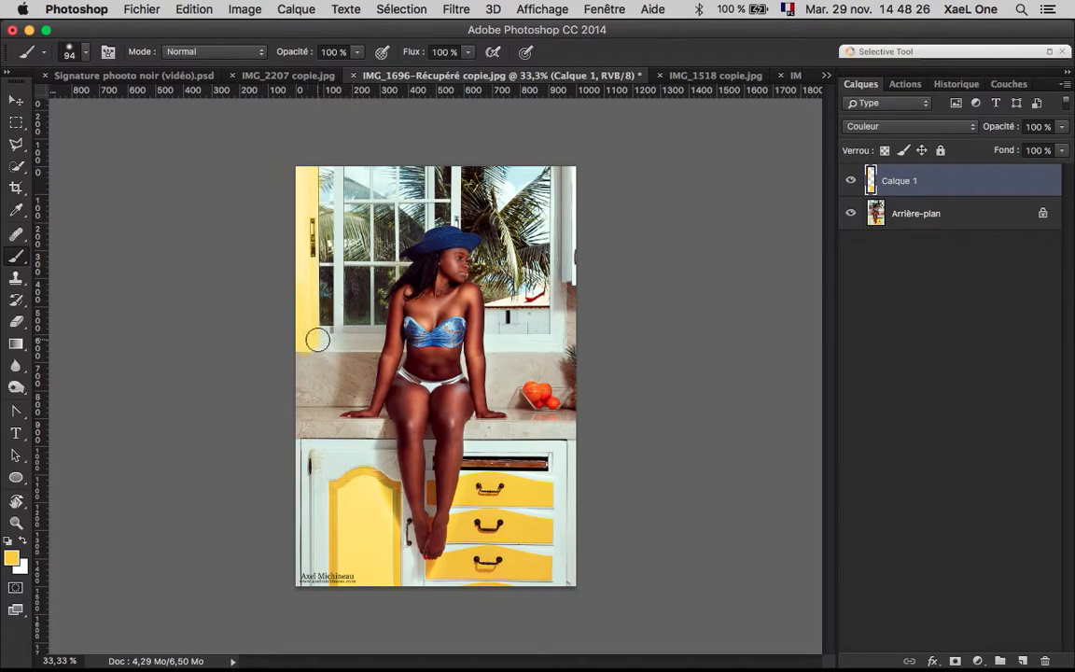
left_click_drag(315, 342, 377, 340)
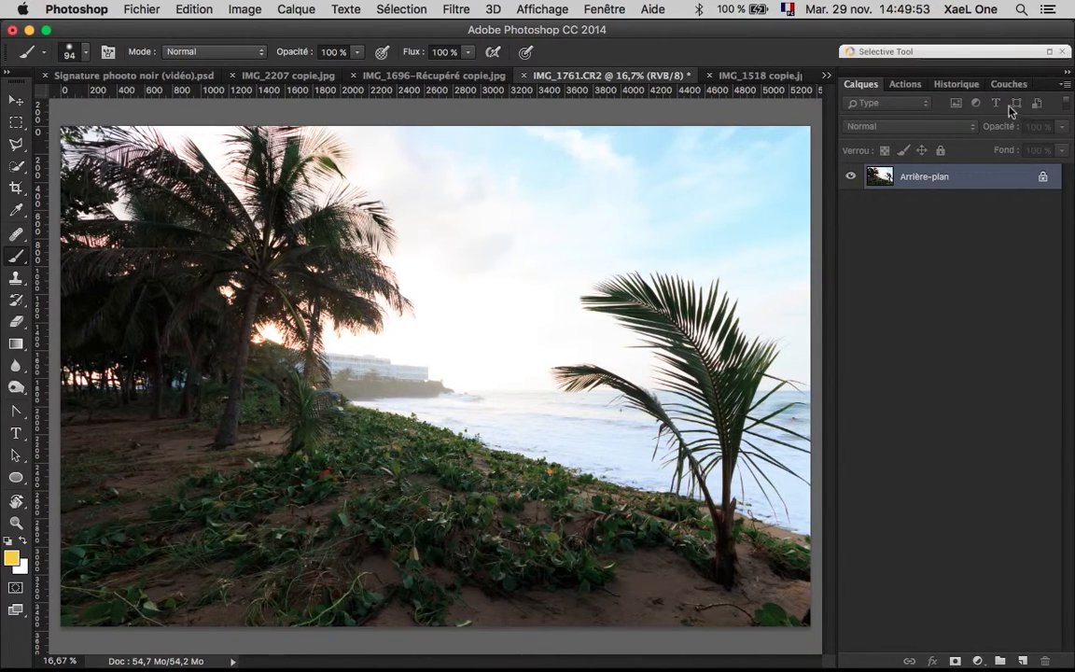
- Examine the Rouge, Vert and Bleu channels of the IMG_1761.CR2 beach photo to compare the contrast of sky and foliage
left_click(1009, 84)
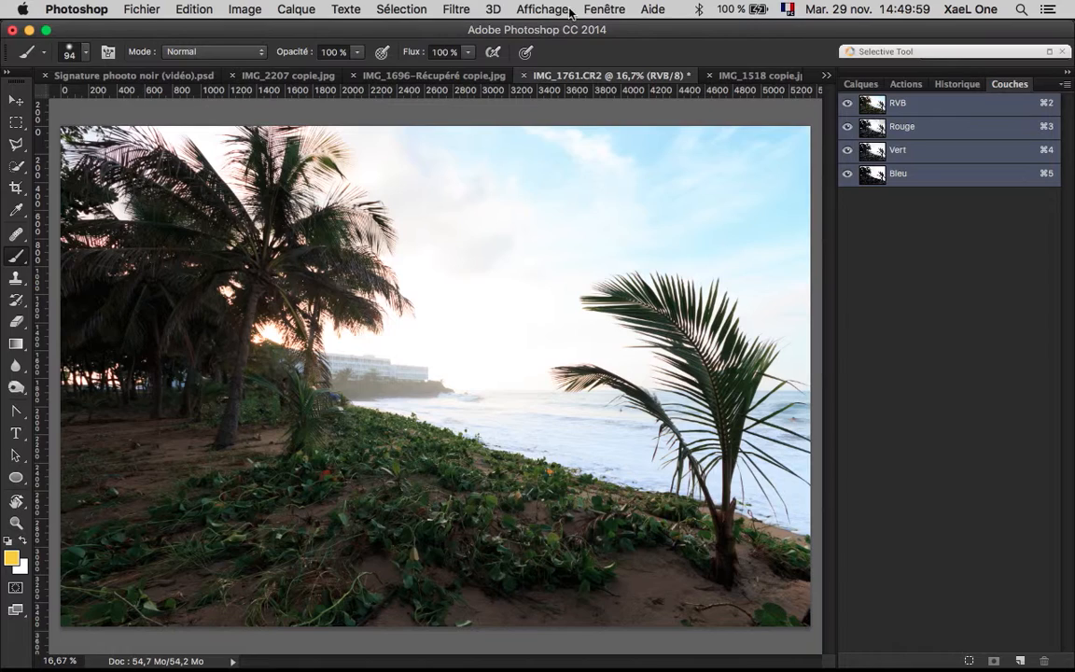
left_click(603, 11)
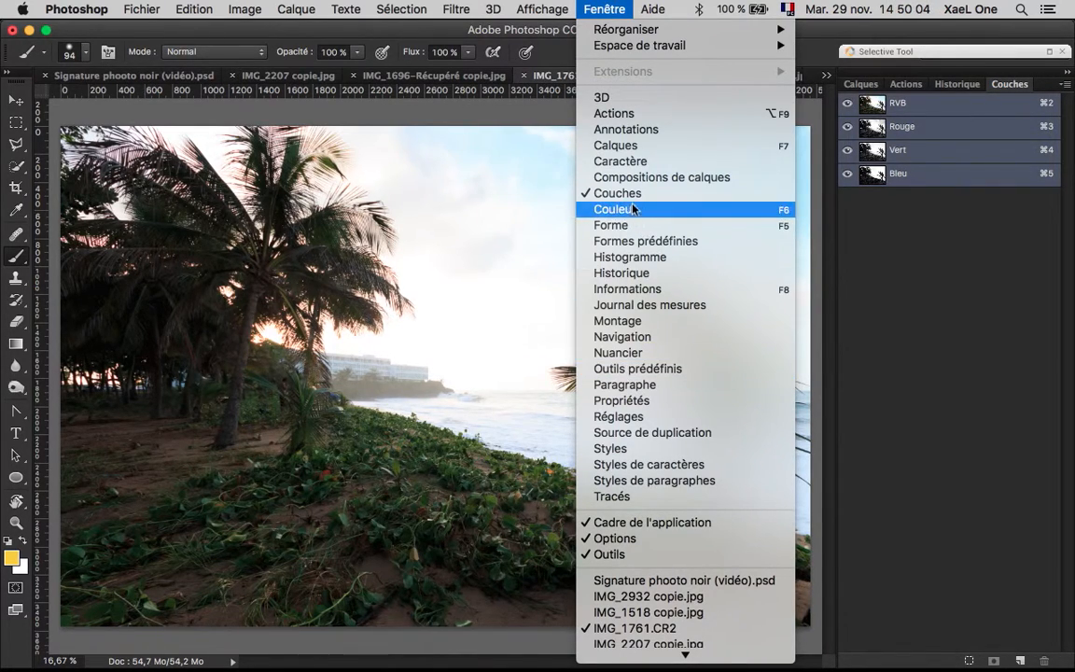
left_click(953, 341)
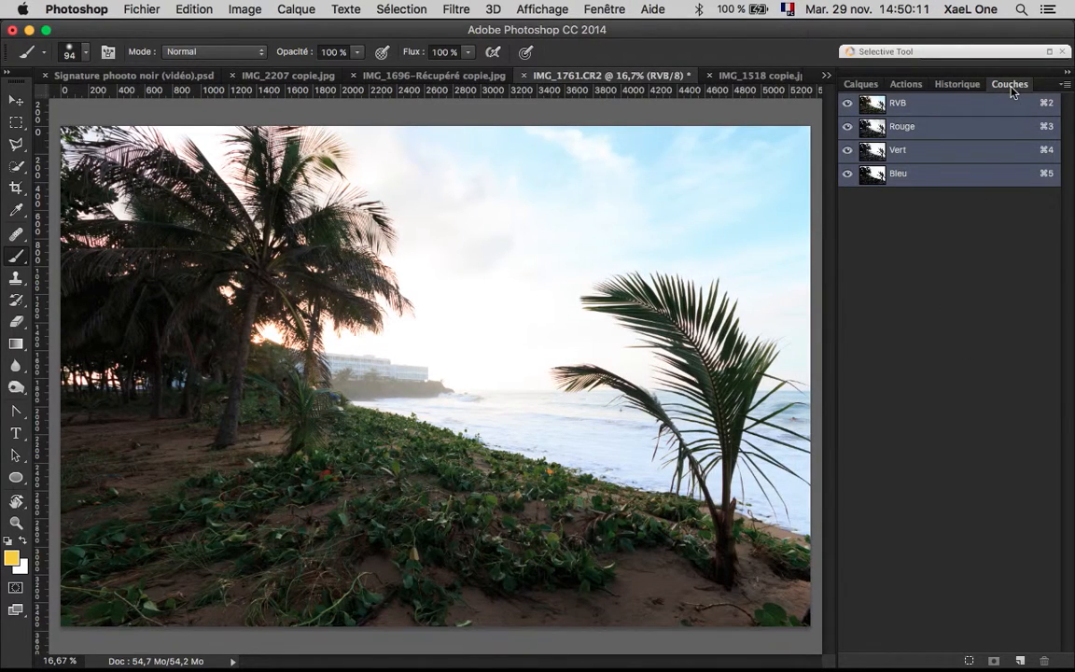
left_click(930, 134)
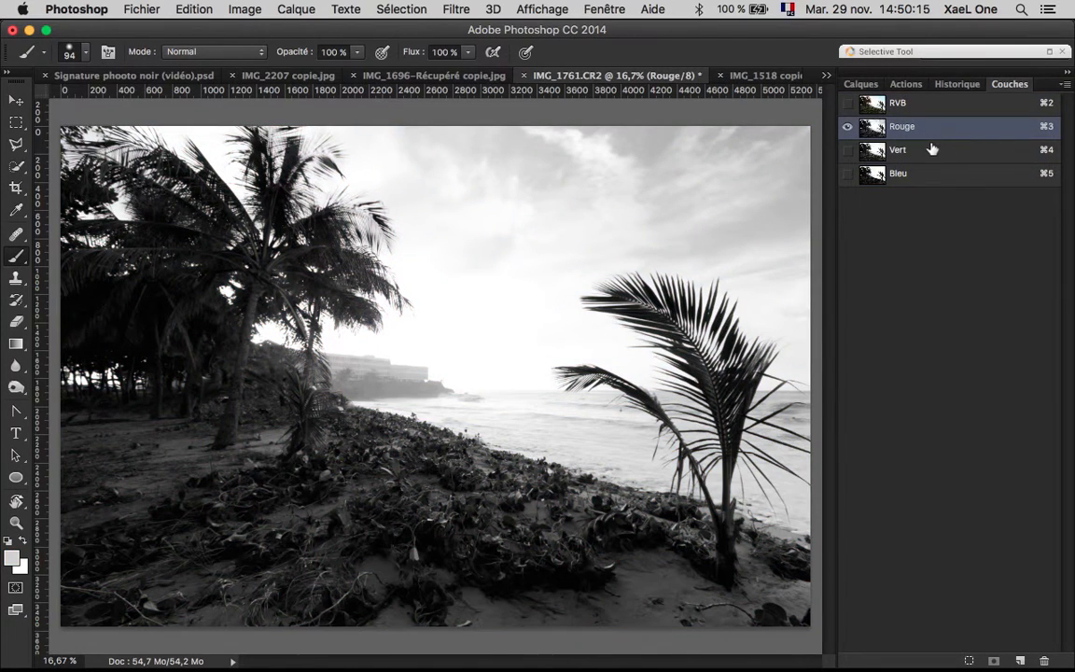
left_click(931, 153)
left_click(935, 182)
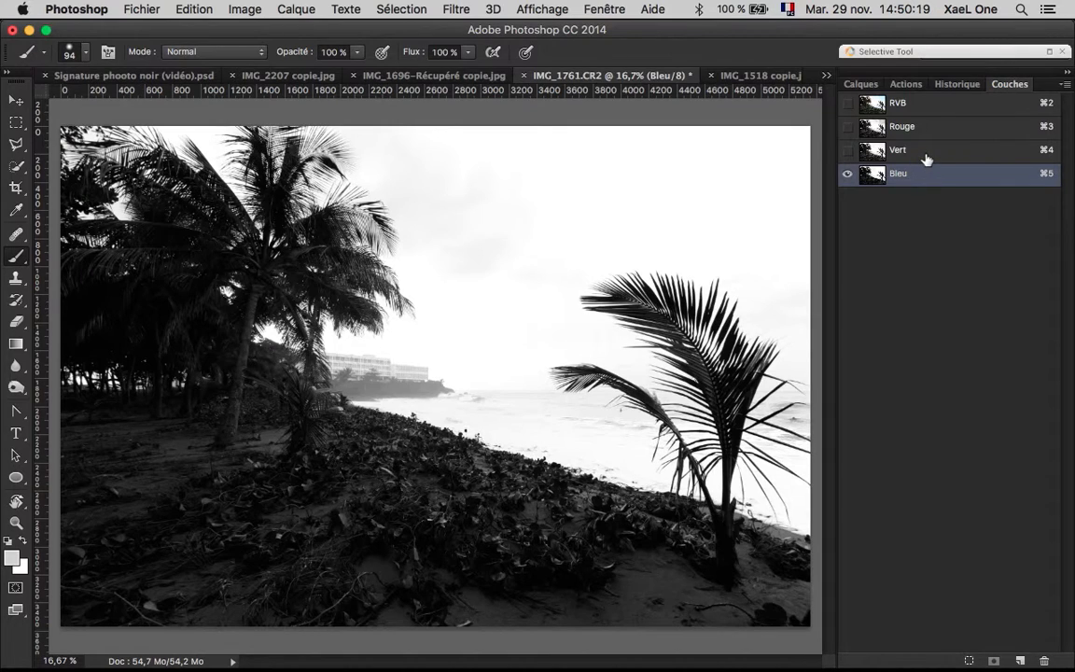
left_click(927, 153)
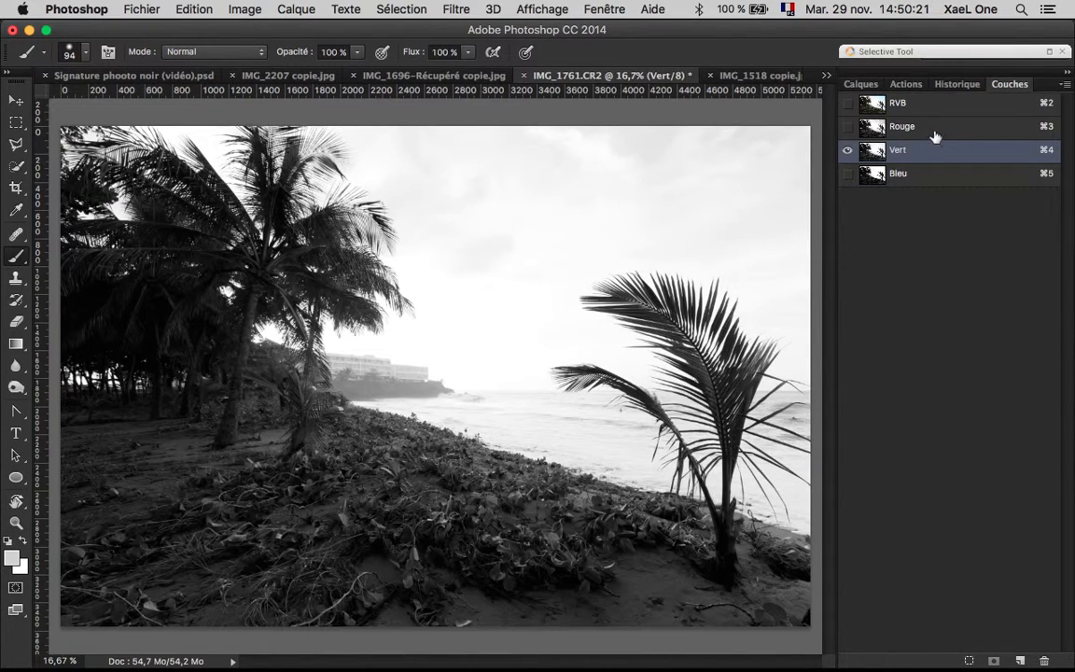
left_click(934, 136)
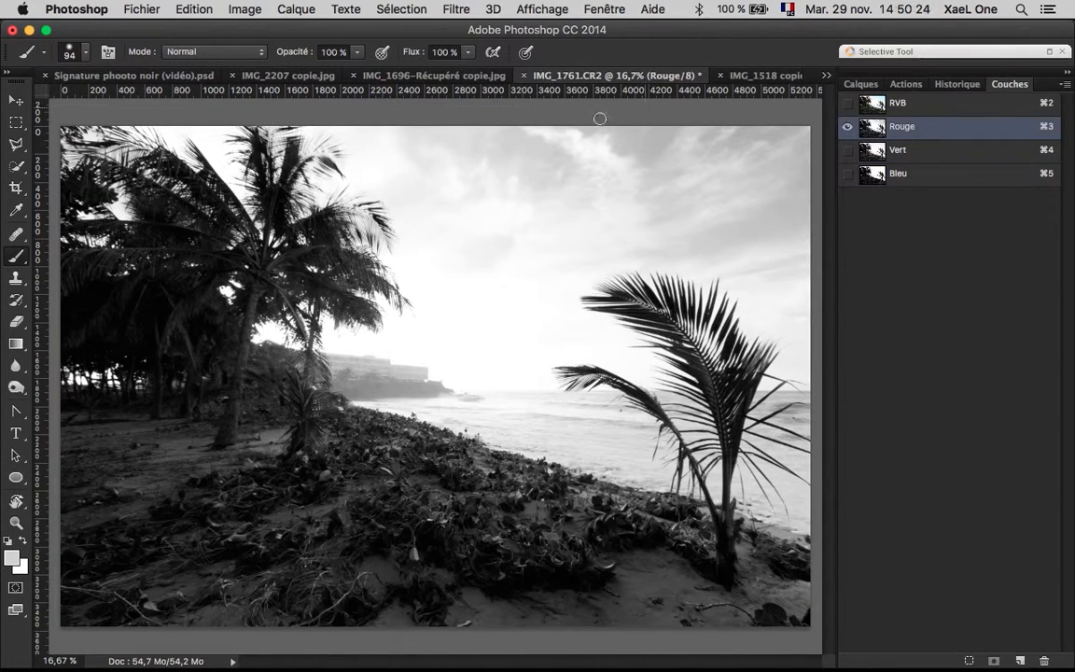
left_click(936, 155)
left_click(937, 139)
- Load the Rouge channel as a selection and add a Courbes adjustment layer that darkens the sky, with a curve point at input 174, output 76
left_click(927, 128, "super")
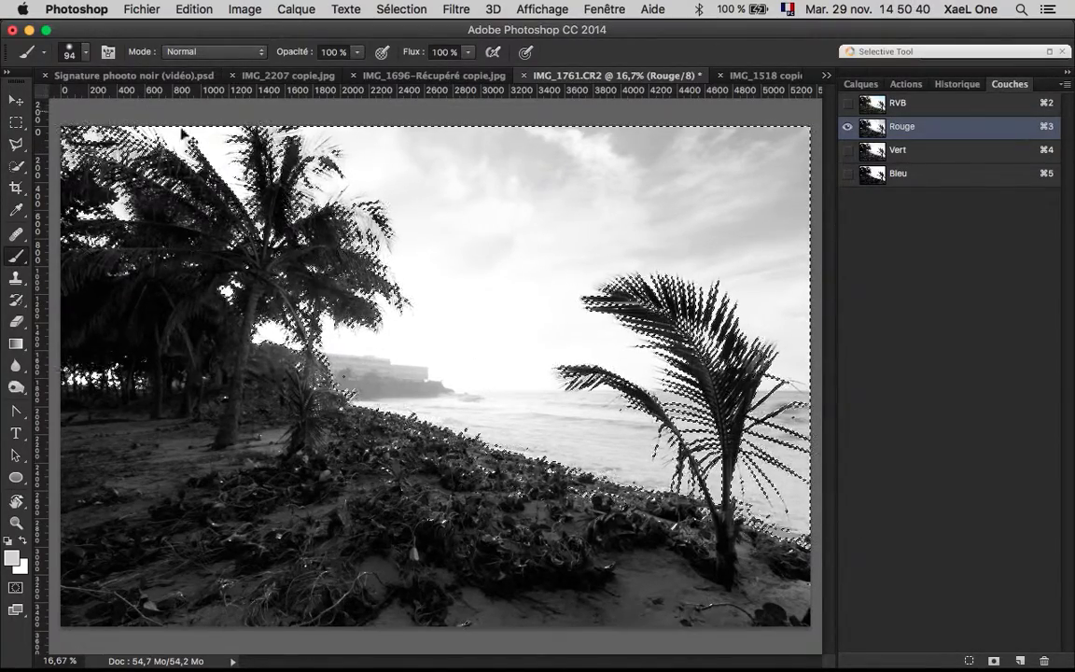
left_click(861, 84)
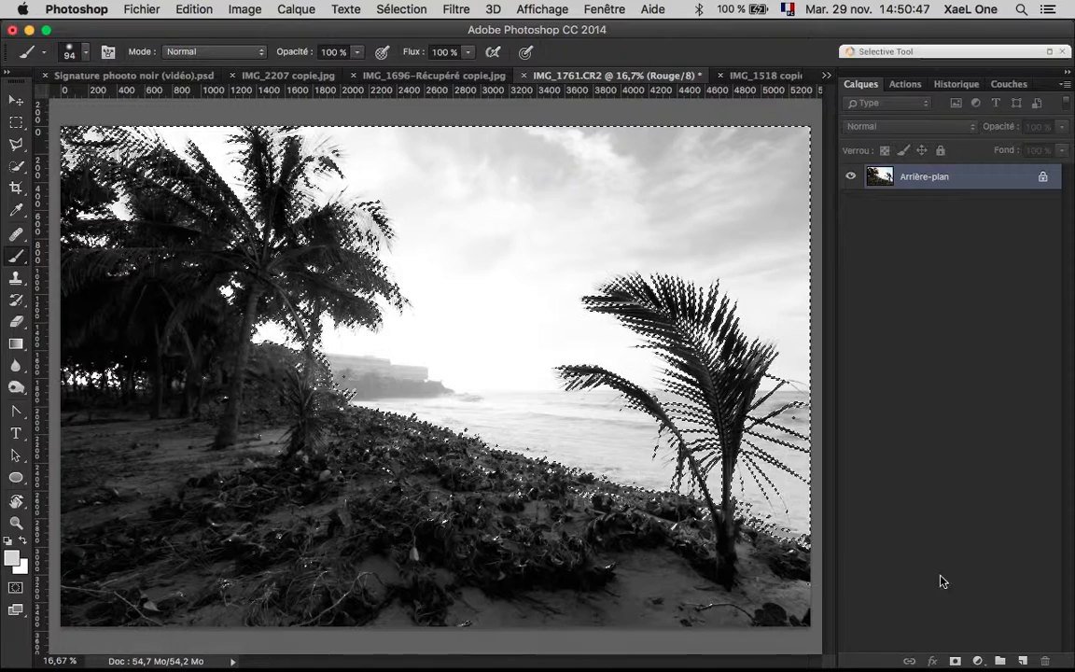
left_click(977, 661)
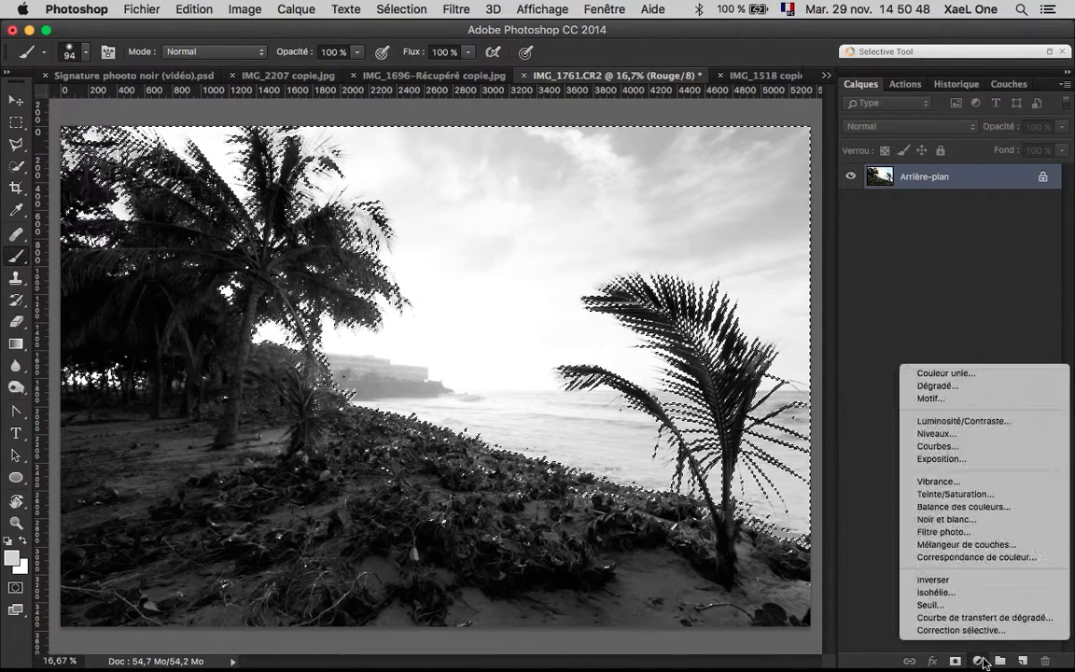
left_click(937, 448)
left_click_drag(925, 498, 957, 535)
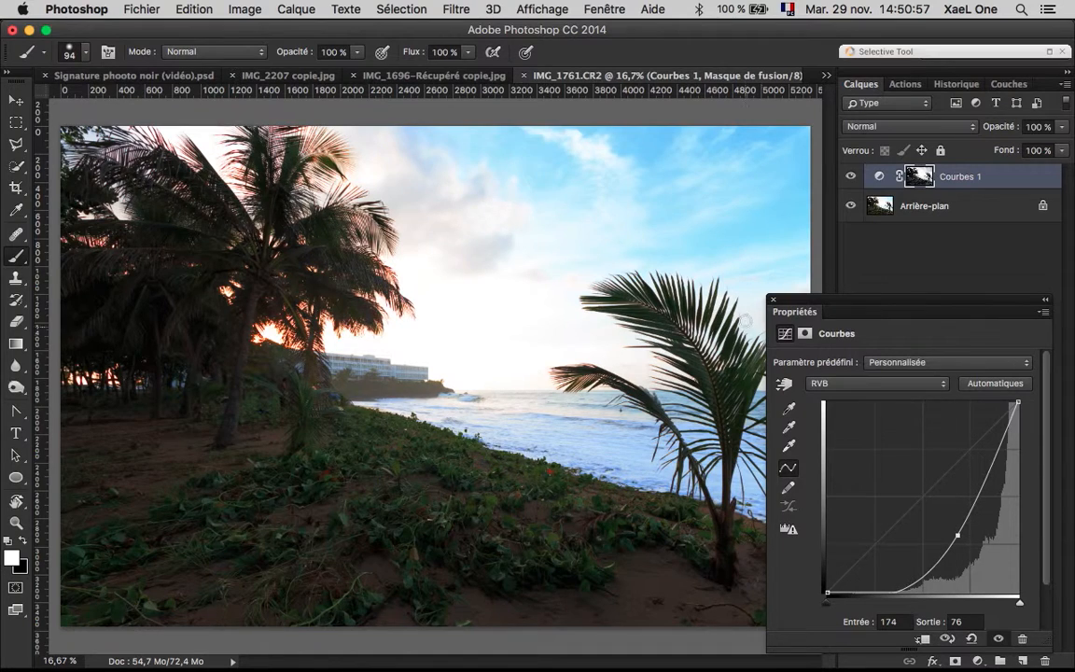
left_click(773, 300)
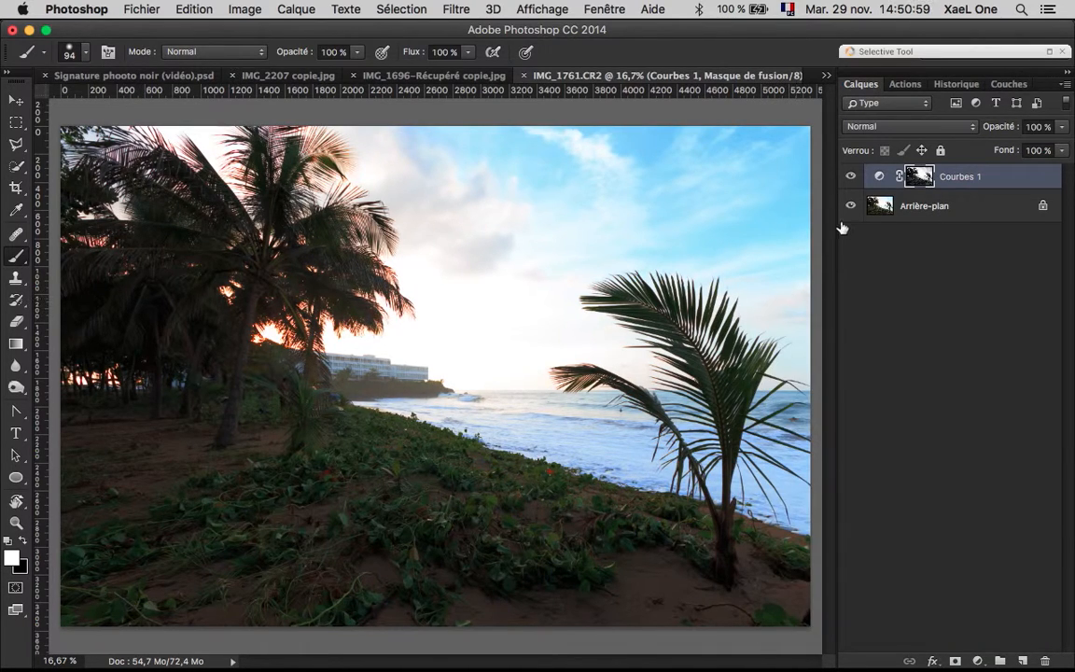
- Toggle the Courbes 1 layer's visibility to compare before and after, leave it hidden and select the Arrière-plan layer
left_click(851, 176)
left_click(851, 177)
left_click(851, 178)
left_click(851, 178)
left_click(851, 177)
left_click(851, 178)
left_click(851, 177)
left_click(950, 204)
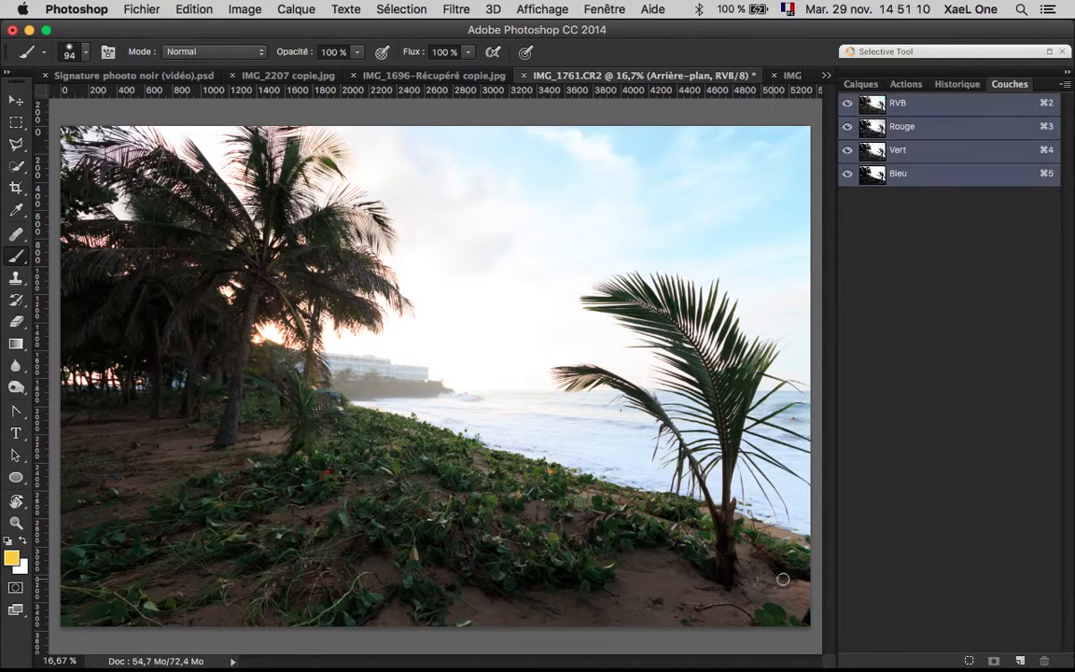
- Compare the background's Rouge, Vert and Bleu channels for detail in the dark foreground and choose the Vert channel
left_click(934, 157)
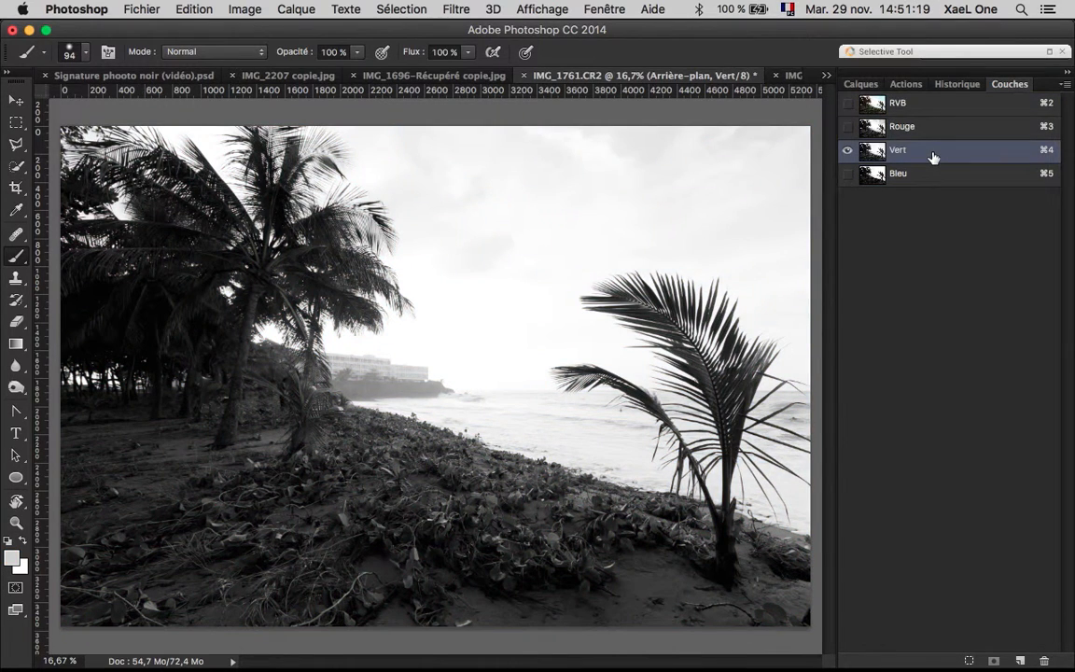
left_click(941, 180)
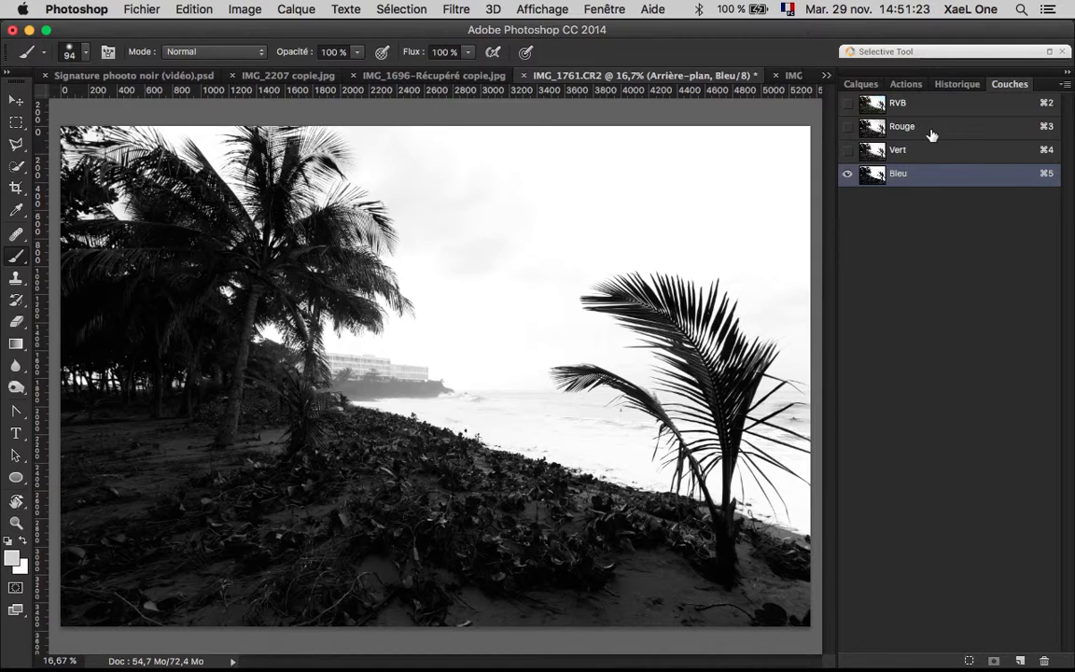
left_click(931, 135)
left_click(929, 158)
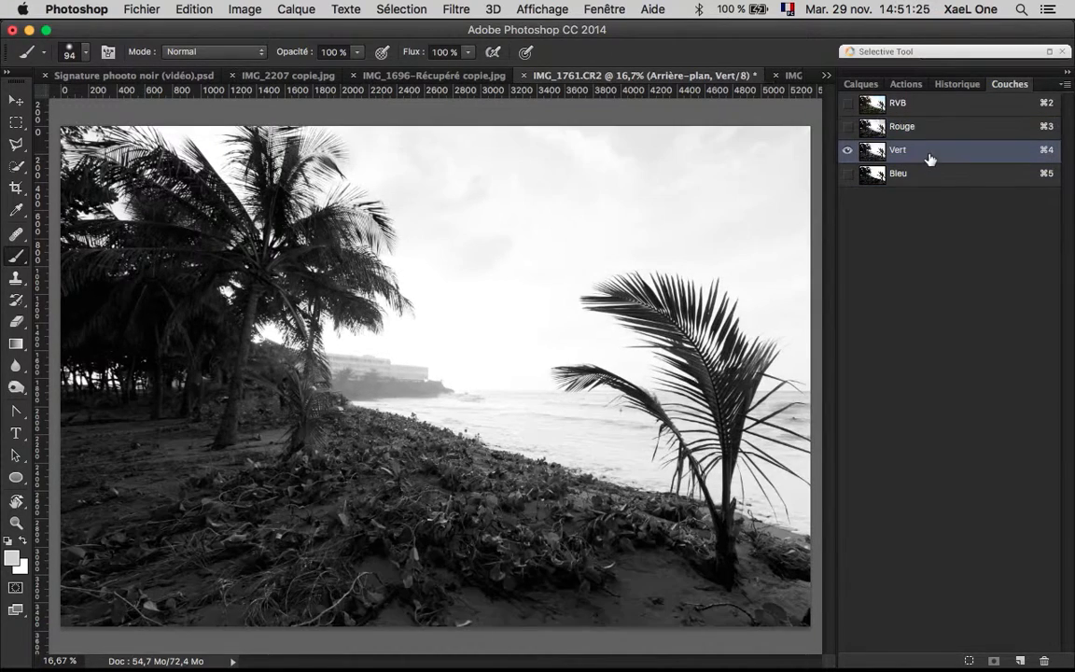
left_click(931, 177)
left_click(930, 154)
left_click(934, 135)
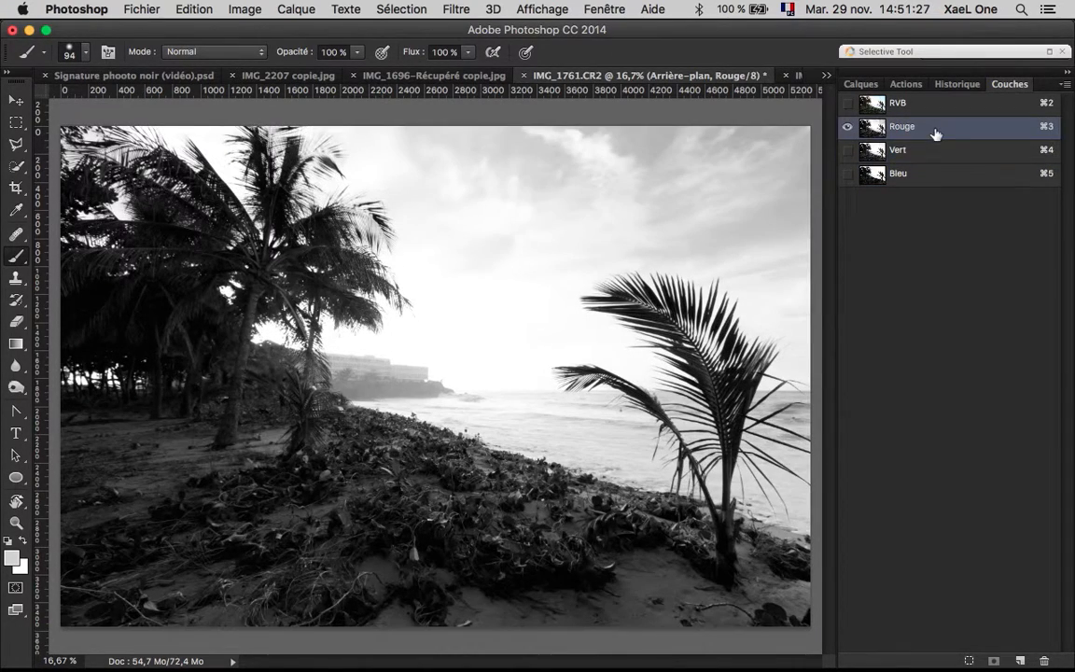
left_click(930, 154)
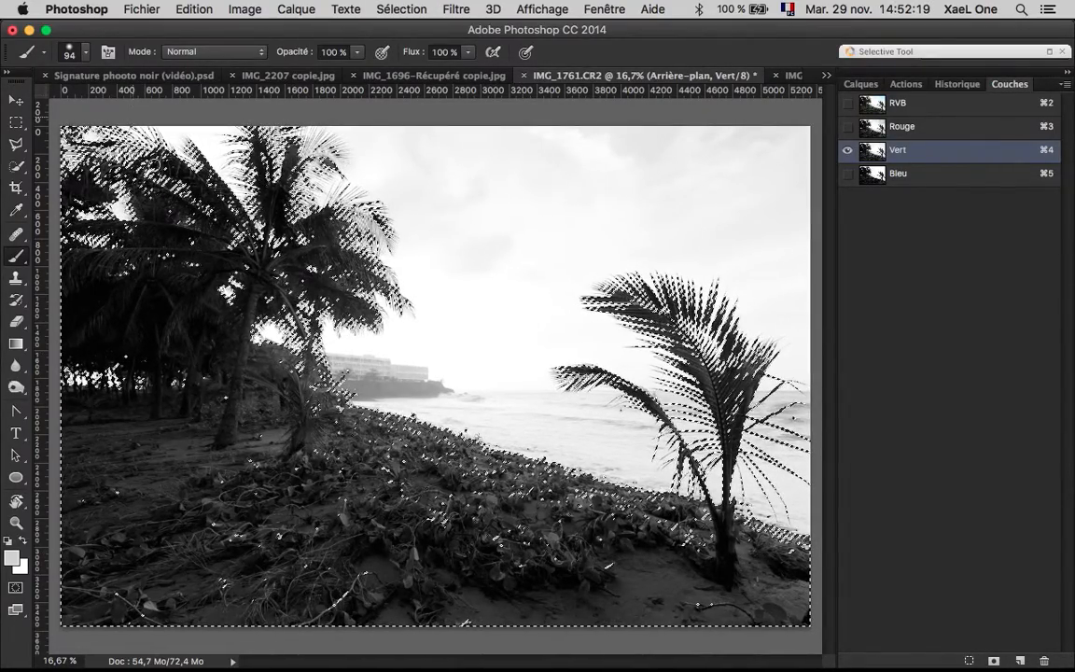
- Add a Courbes adjustment layer from the active selection that brightens the dark foreground, with a curve point at input 78, output 162
left_click(860, 85)
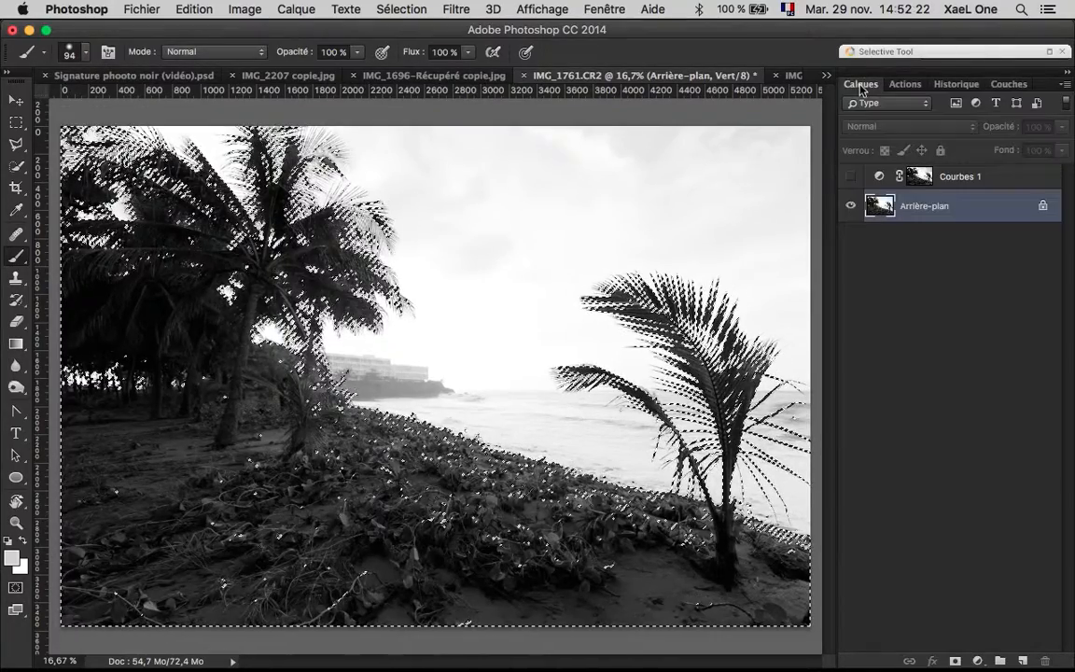
left_click(977, 661)
left_click(936, 446)
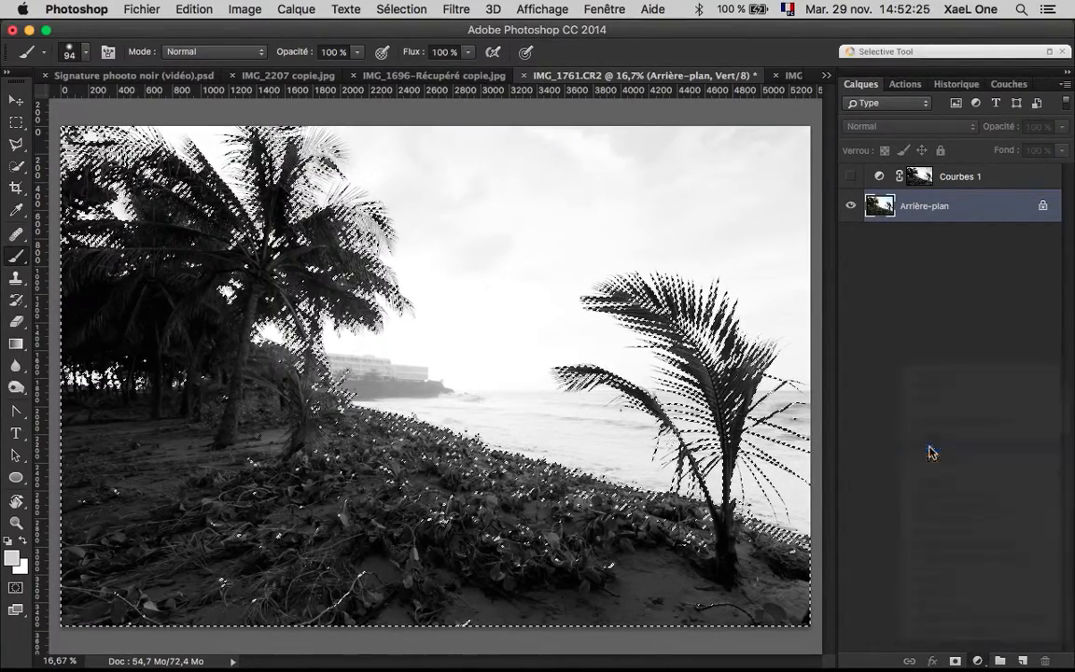
left_click_drag(910, 513, 886, 474)
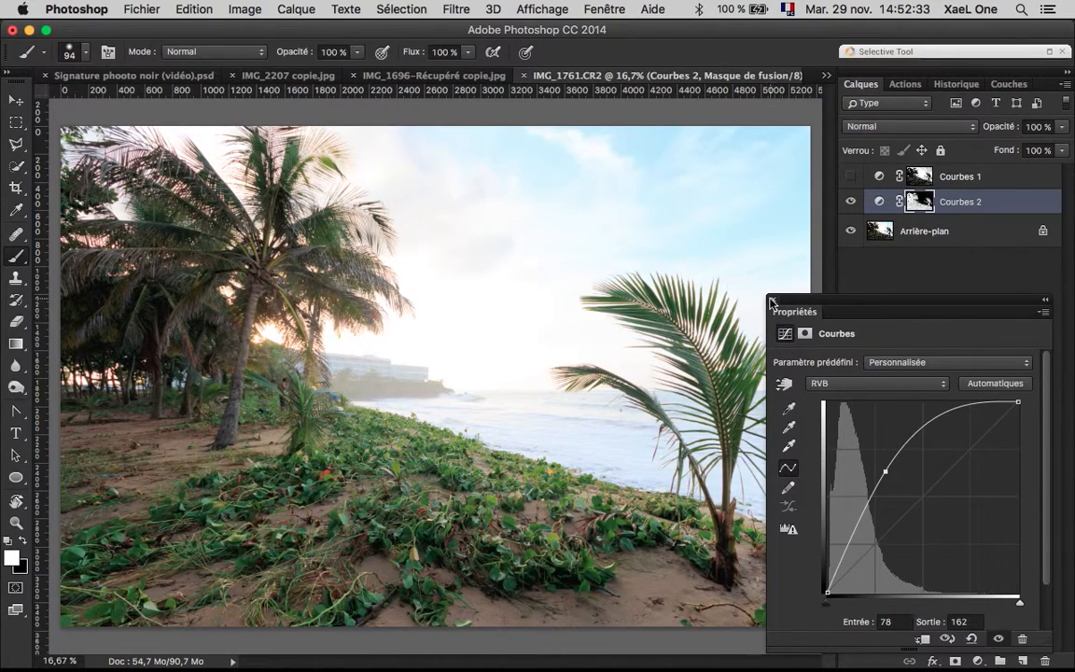
left_click(771, 301)
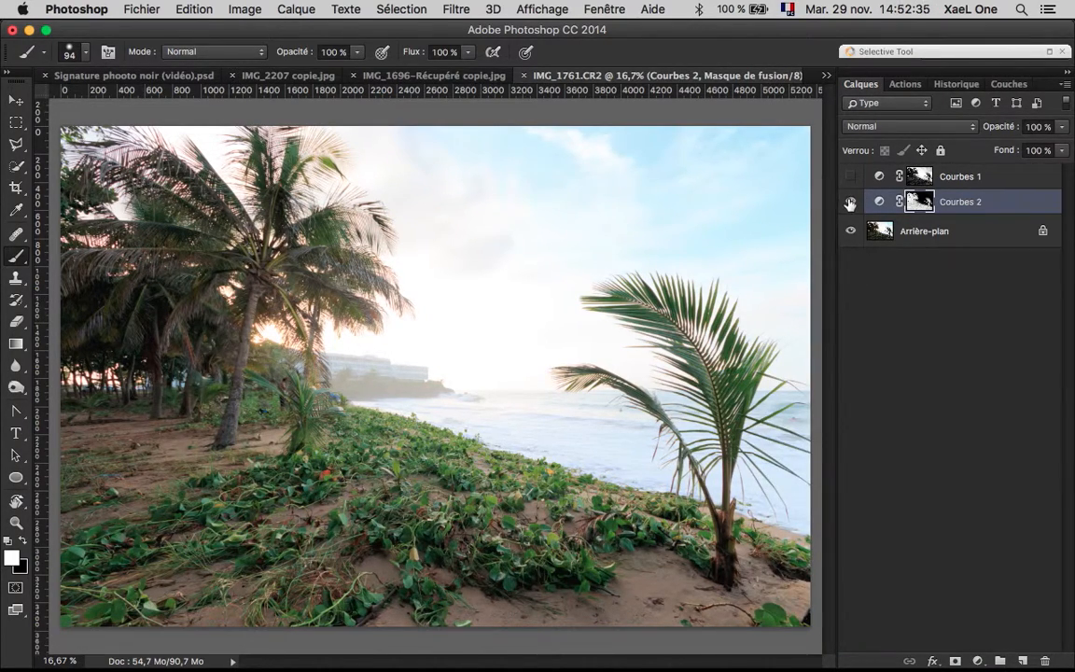
- Toggle the Courbes 2 layer's visibility repeatedly to compare the foreground before and after the correction
left_click(850, 204)
left_click(851, 204)
left_click(850, 203)
left_click(850, 203)
left_click(850, 204)
left_click(850, 203)
left_click(850, 203)
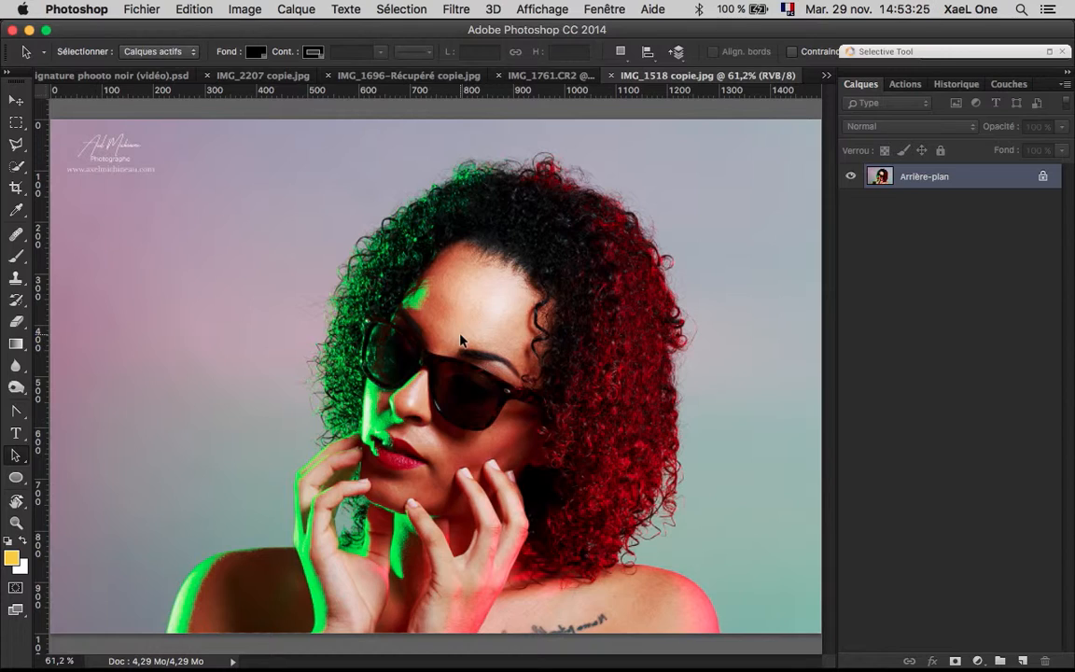
- Inspect the IMG_1518 copie.jpg portrait at 100% with the Hand tool, moving across its areas, and fit the whole image on screen
key("h")
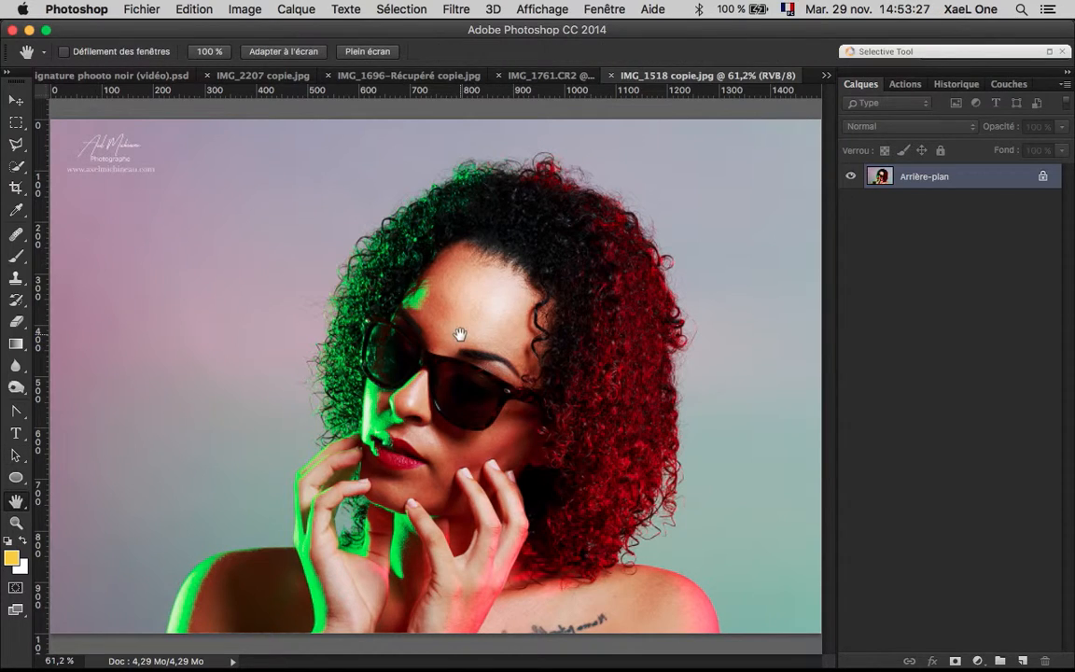
left_click(211, 52)
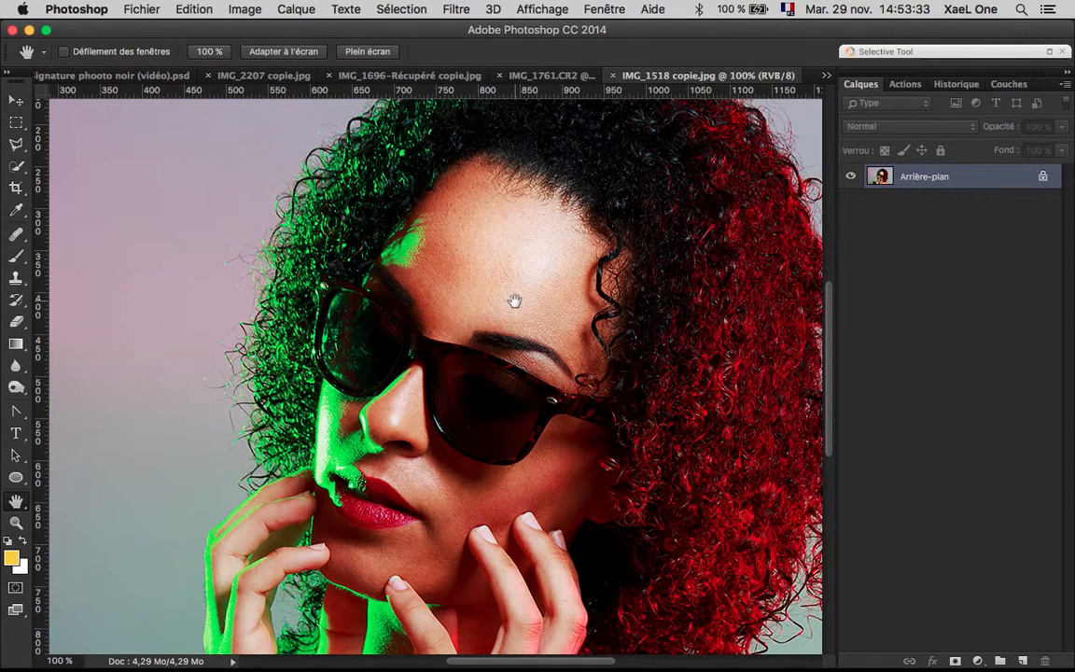
left_click_drag(535, 271, 615, 550)
left_click_drag(549, 526, 853, 247)
left_click_drag(548, 321, 79, 435)
left_click_drag(581, 374, 560, 373)
left_click_drag(472, 364, 475, 217)
left_click_drag(496, 291, 498, 453)
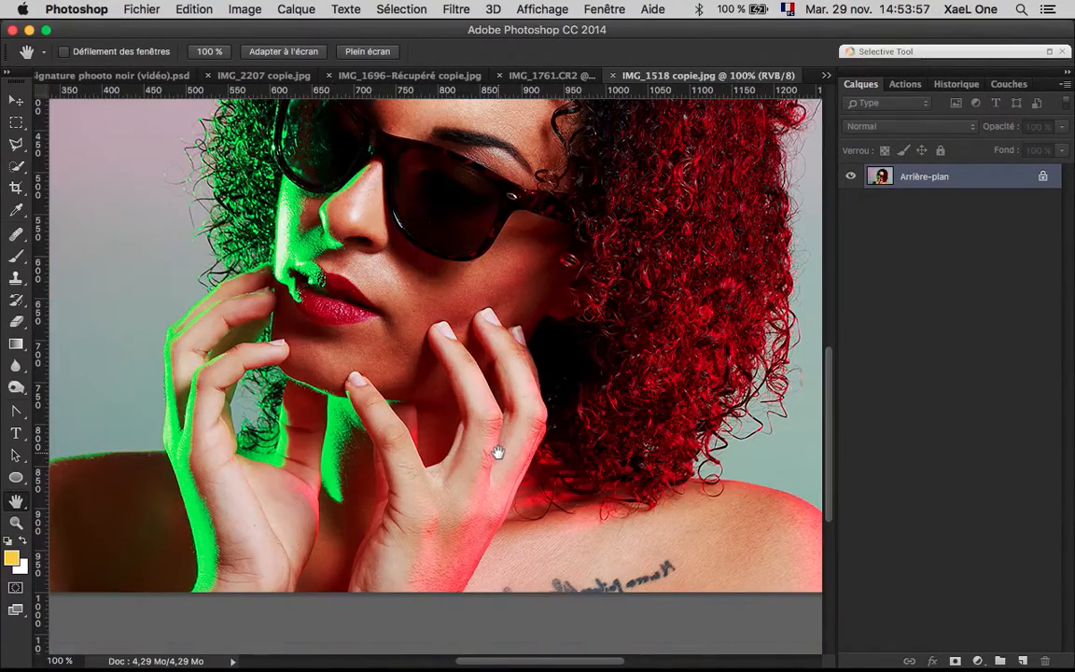
left_click(277, 51)
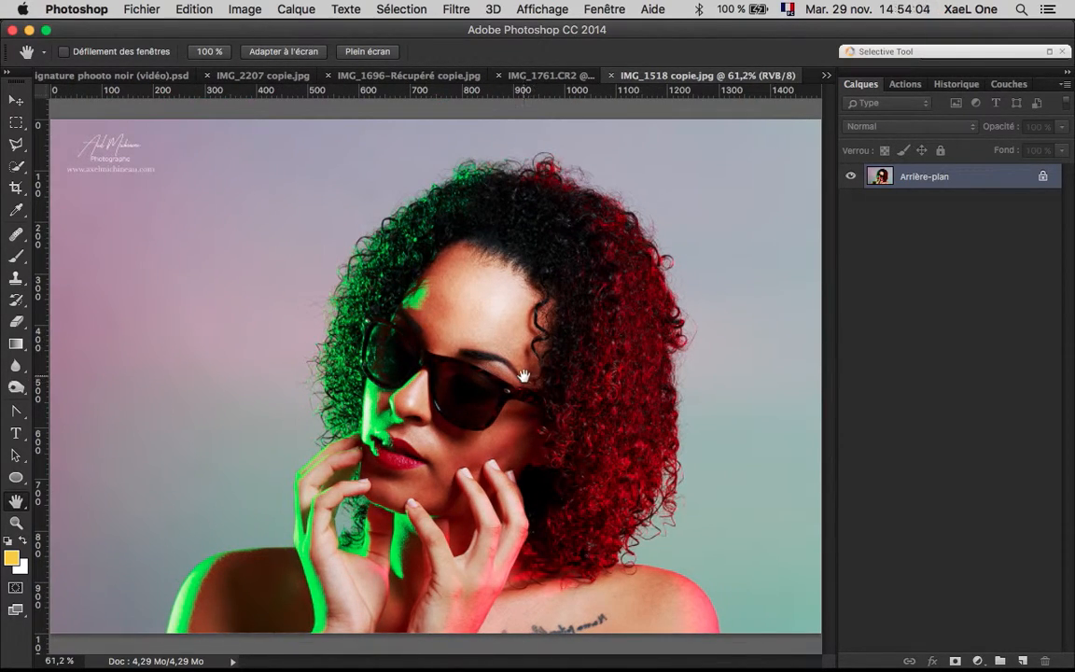
- Examine the portrait's lips, nose and sunglasses up close at about 199% magnification
scroll(328, 479, "up", 5)
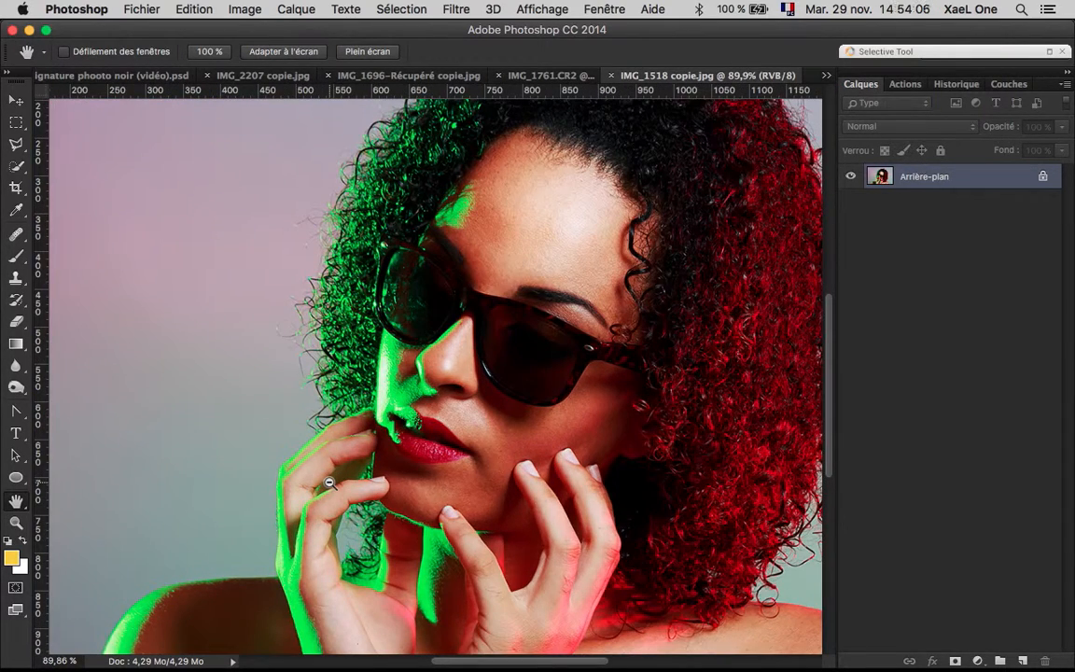
scroll(328, 481, "up", 5)
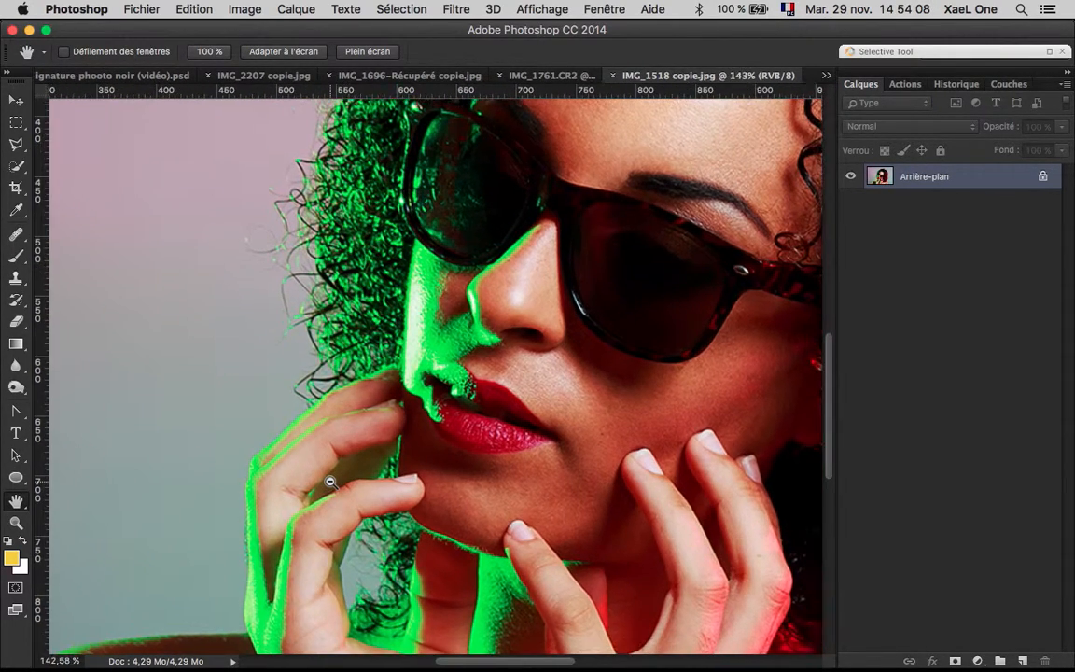
scroll(330, 481, "up", 2)
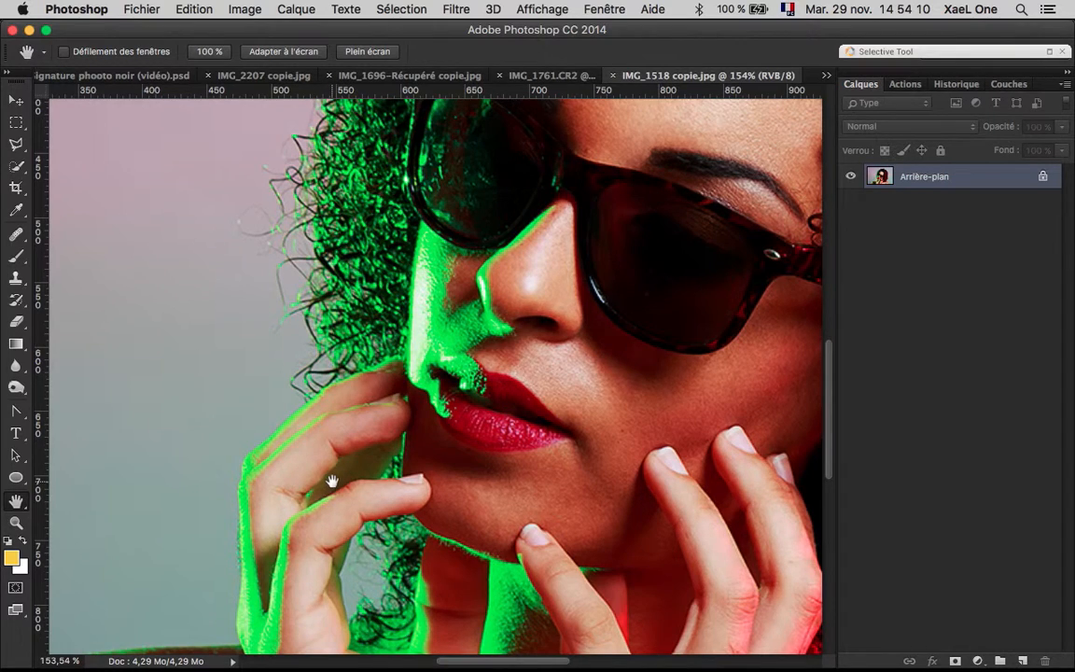
scroll(402, 453, "up", 2)
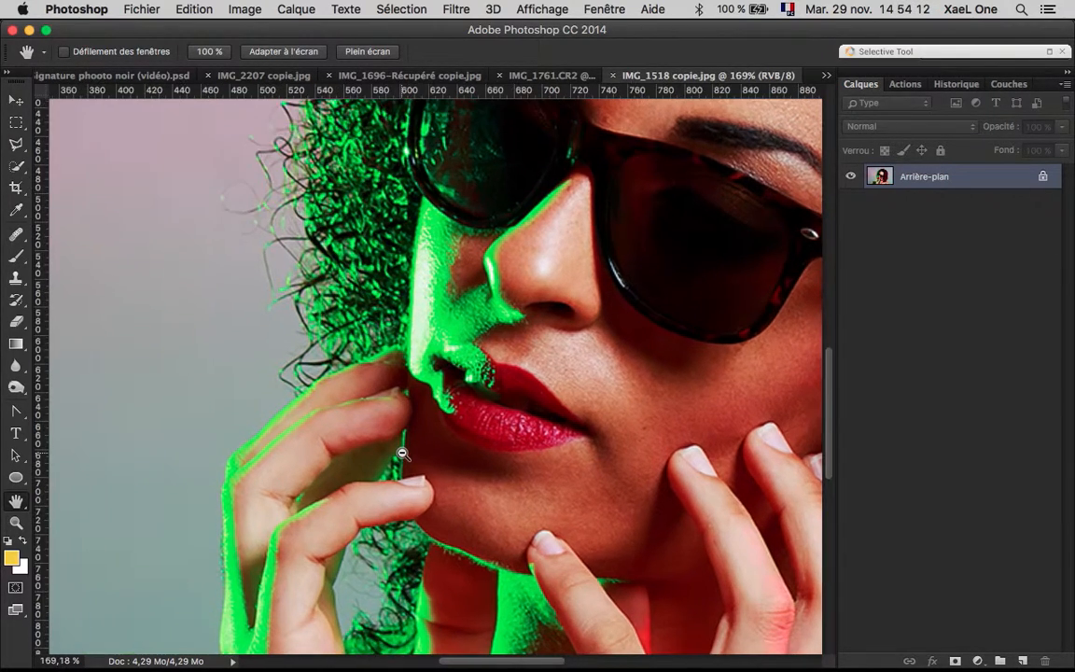
scroll(536, 381, "up", 2)
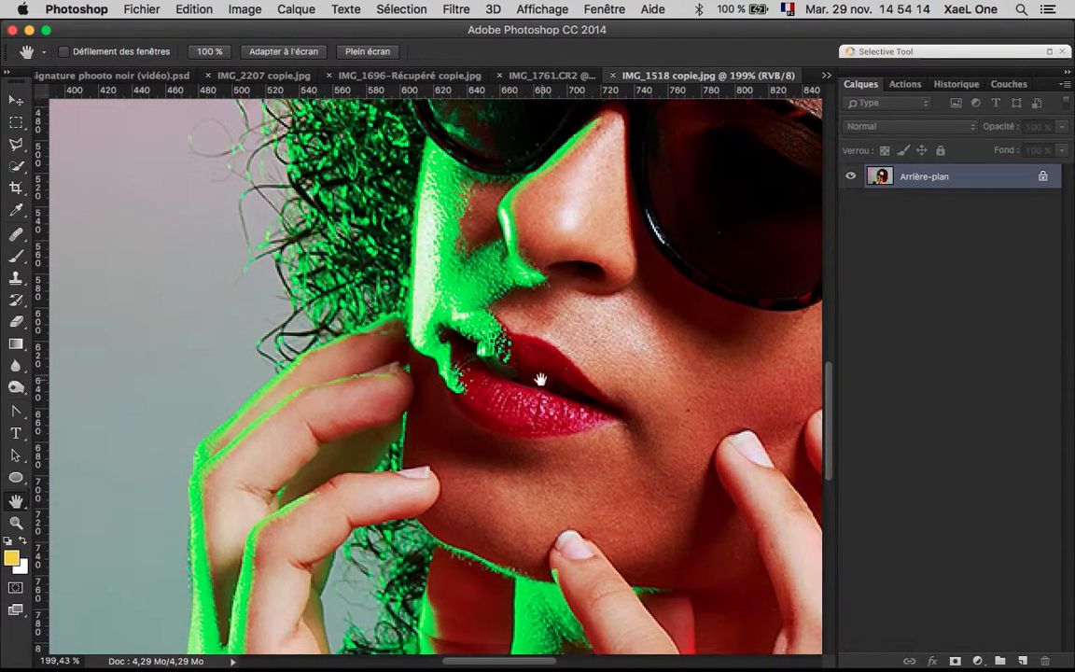
scroll(528, 381, "up", 5)
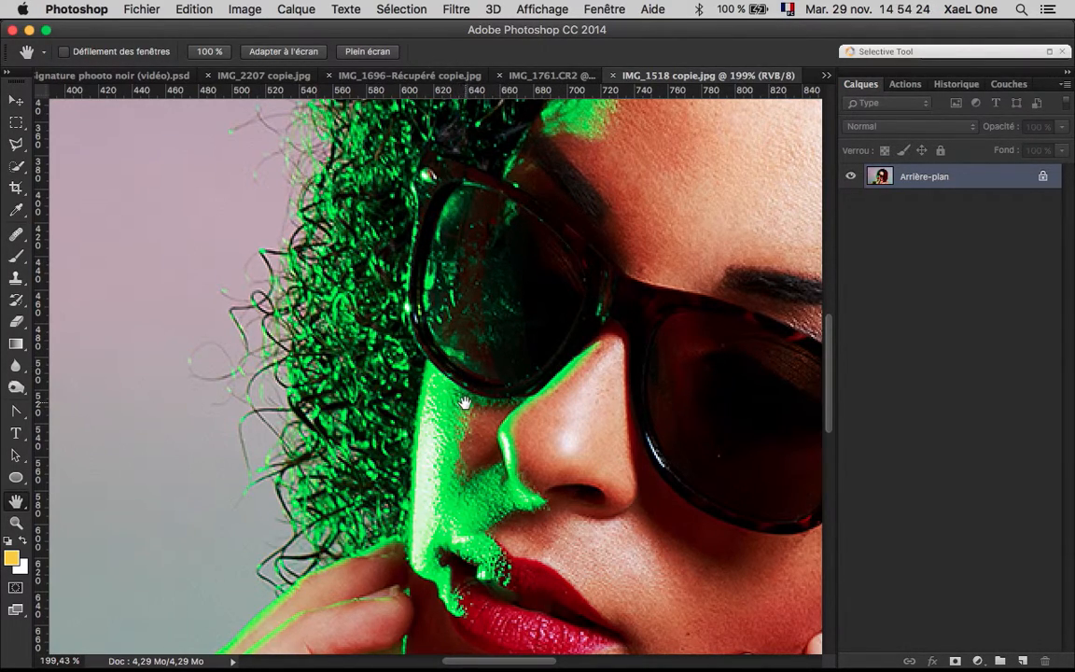
- Inspect different areas of the magnified portrait, including the red hair and shoulder, using the temporary full-image overview to jump between them
left_click_drag(392, 471, 581, 617)
left_click_drag(641, 445, 662, 303)
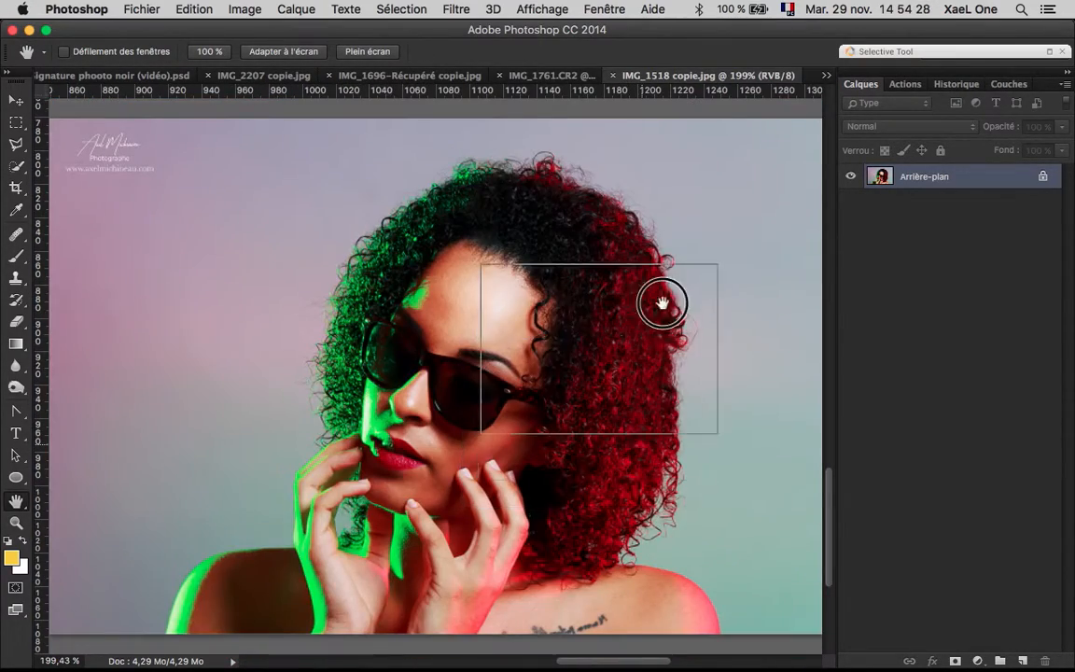
left_click_drag(584, 332, 579, 356)
left_click_drag(464, 364, 365, 492)
left_click_drag(427, 444, 541, 444)
left_click_drag(463, 429, 689, 631)
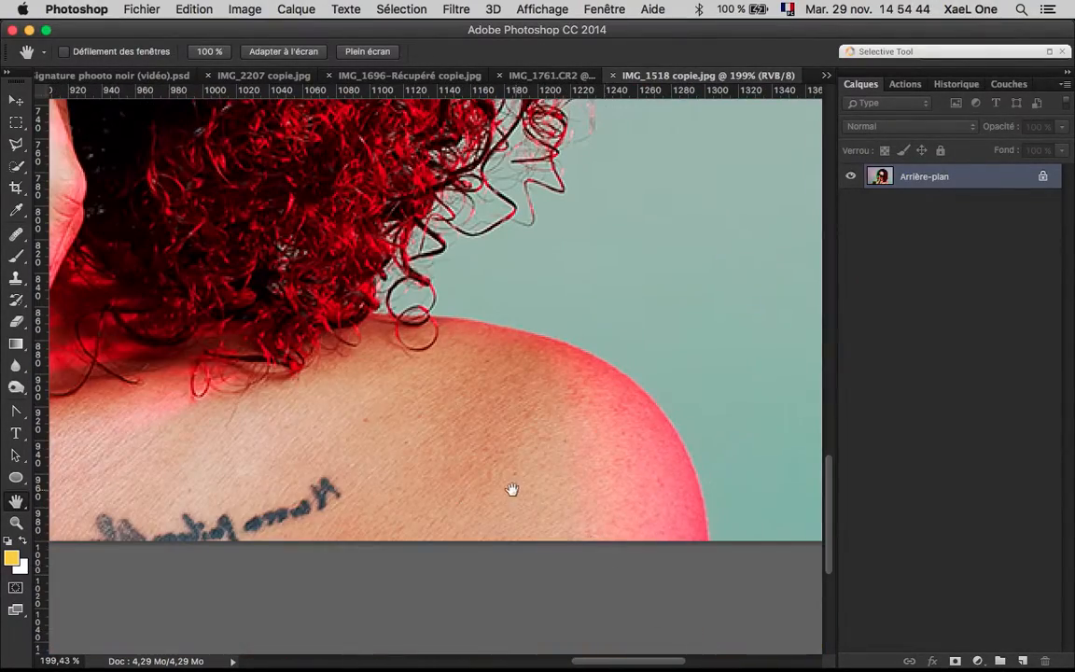
- On a new layer in IMG_2932 copie.jpg, select a wide rectangle across the sofa and waist and fill it with Blanc at 100% opacity
left_click(826, 75)
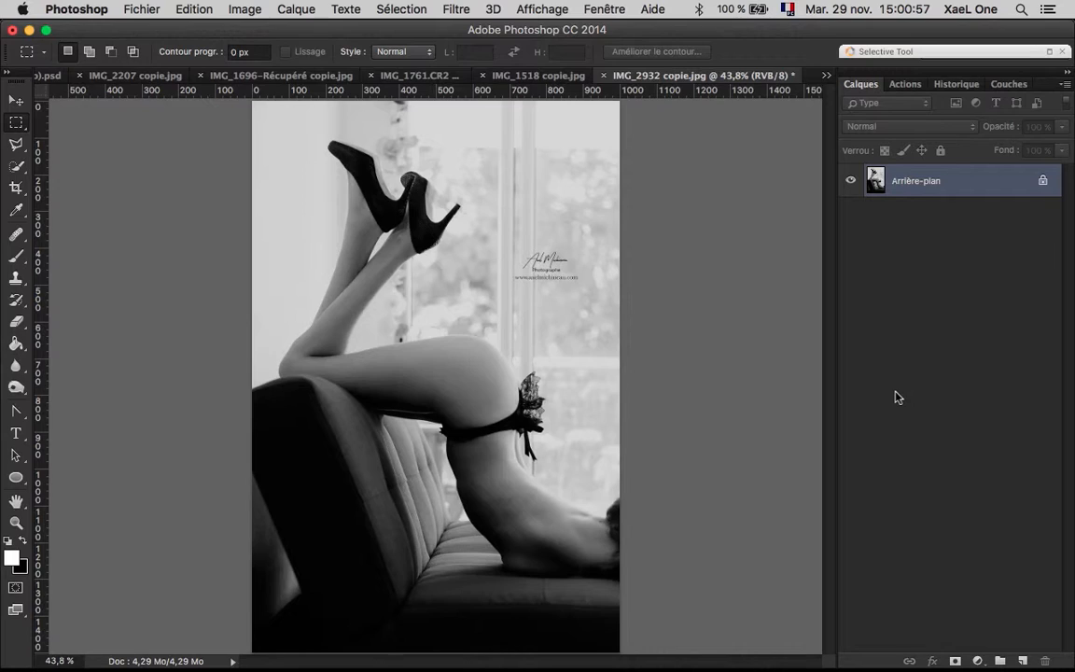
left_click(1022, 660)
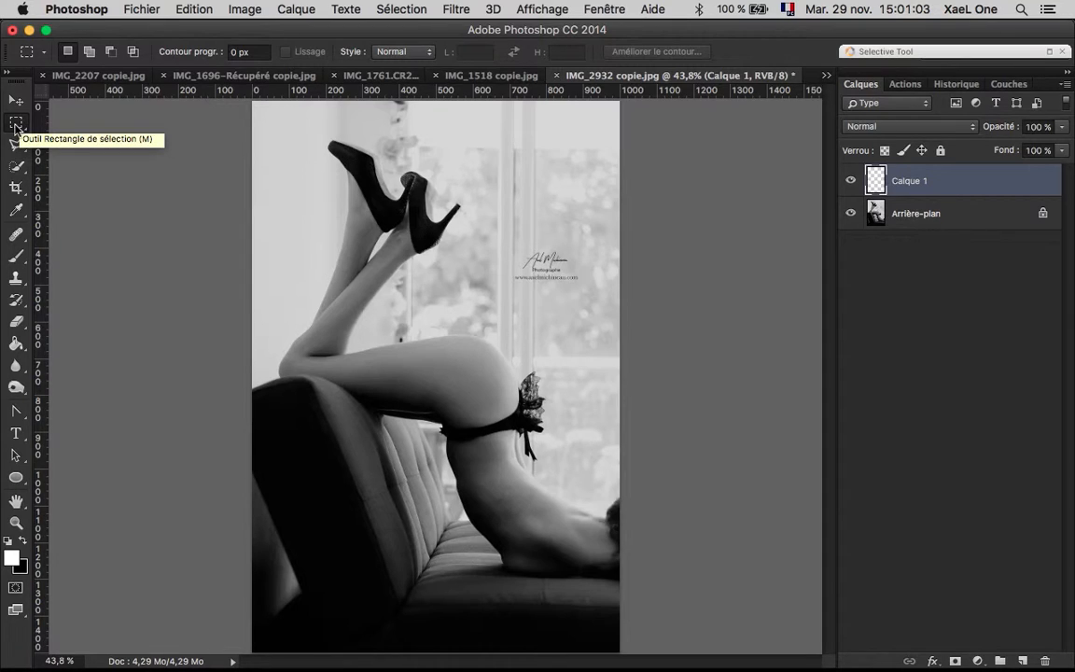
left_click_drag(297, 430, 600, 483)
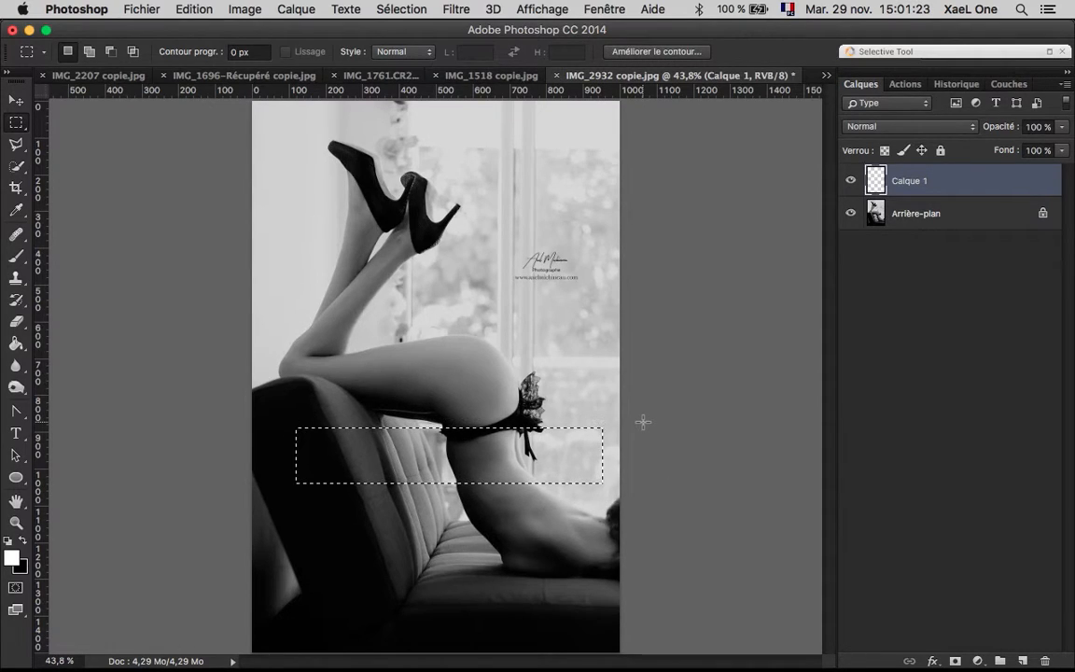
key("shift+BackSpace")
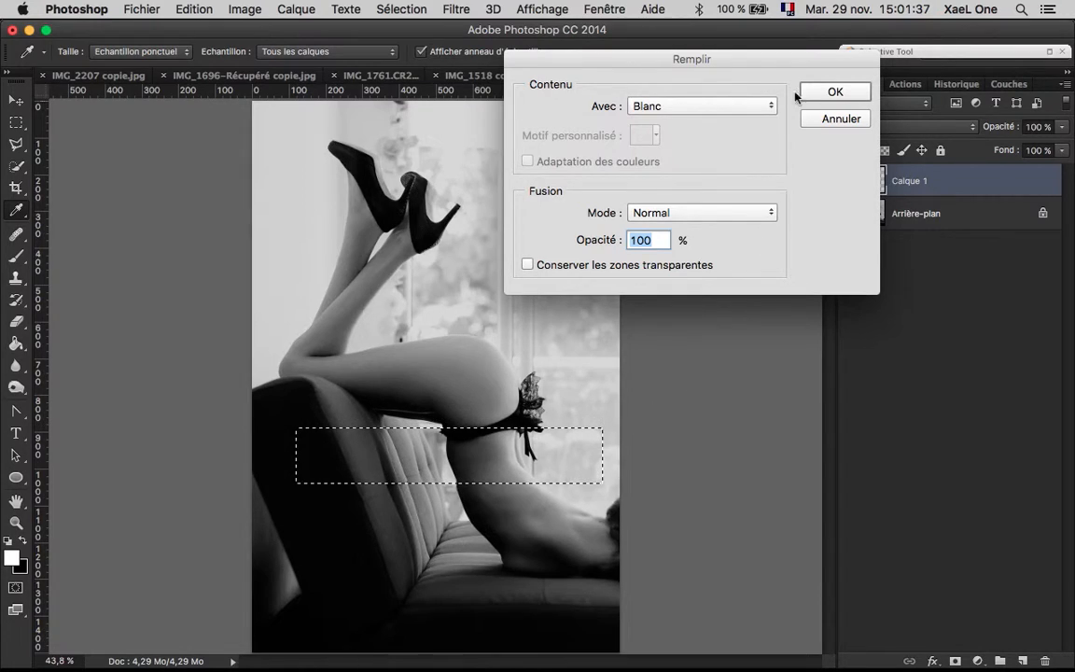
left_click(829, 95)
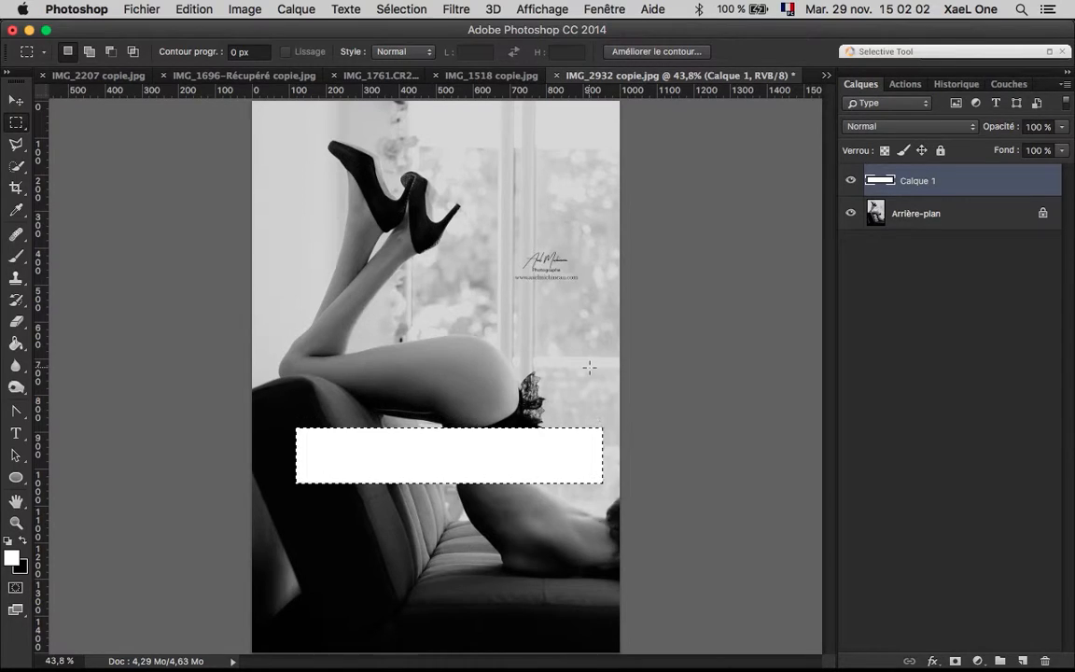
- Set the white rectangle layer's opacity to 75%, to 30%, and back to 100%
key("7")
key("5")
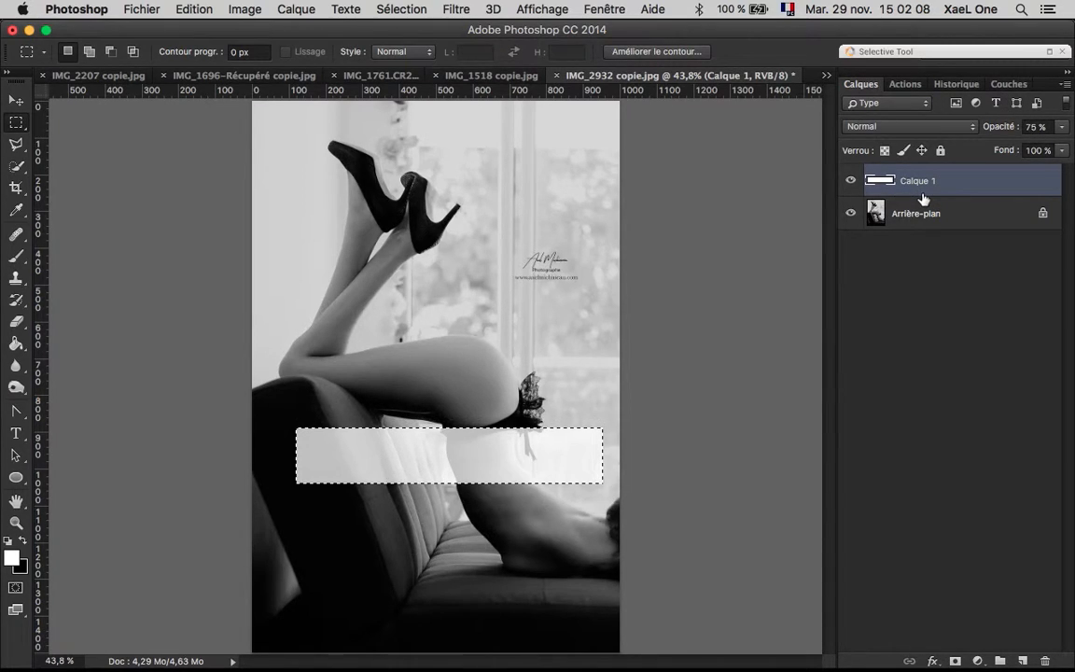
key("3")
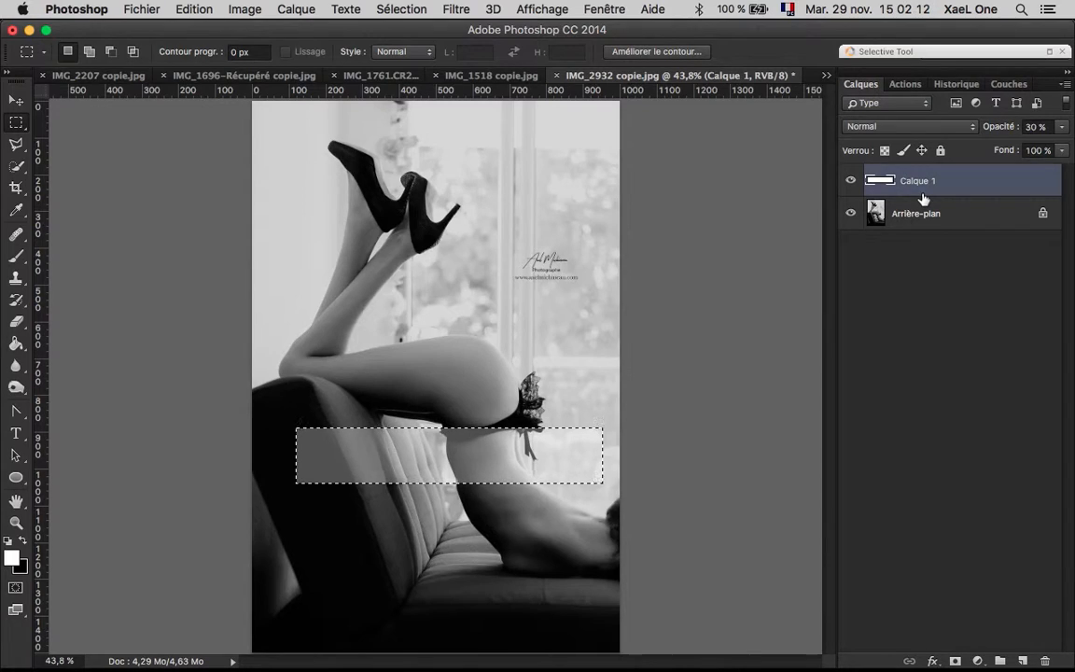
key("0")
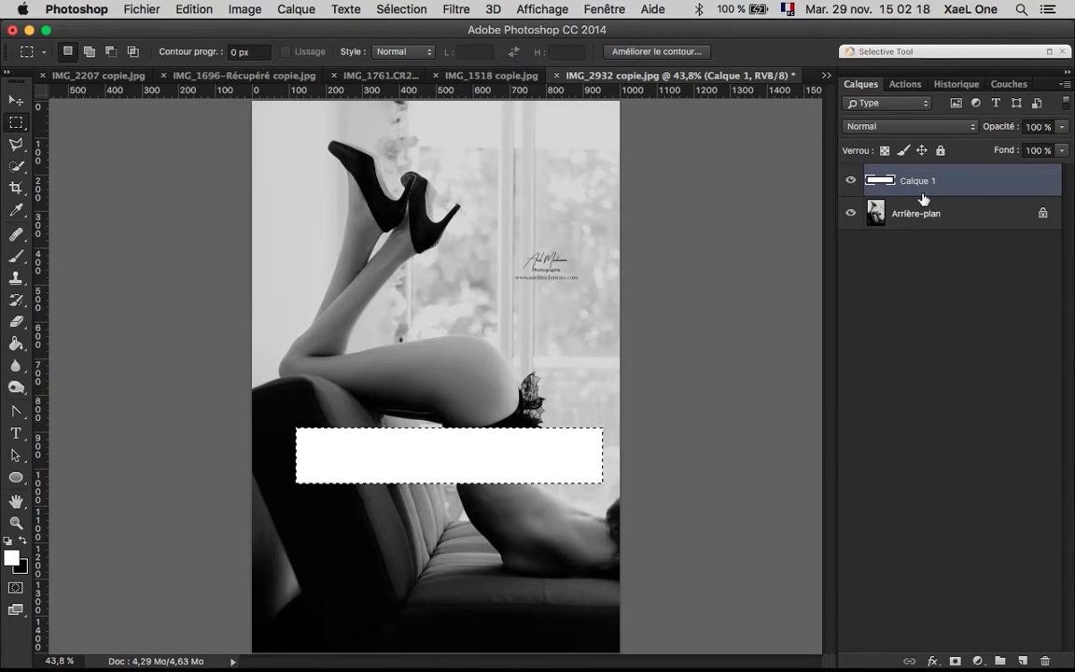
- Try opacities of 10%, 1% and 8% on Calque 1 and return it to 100%
key("1")
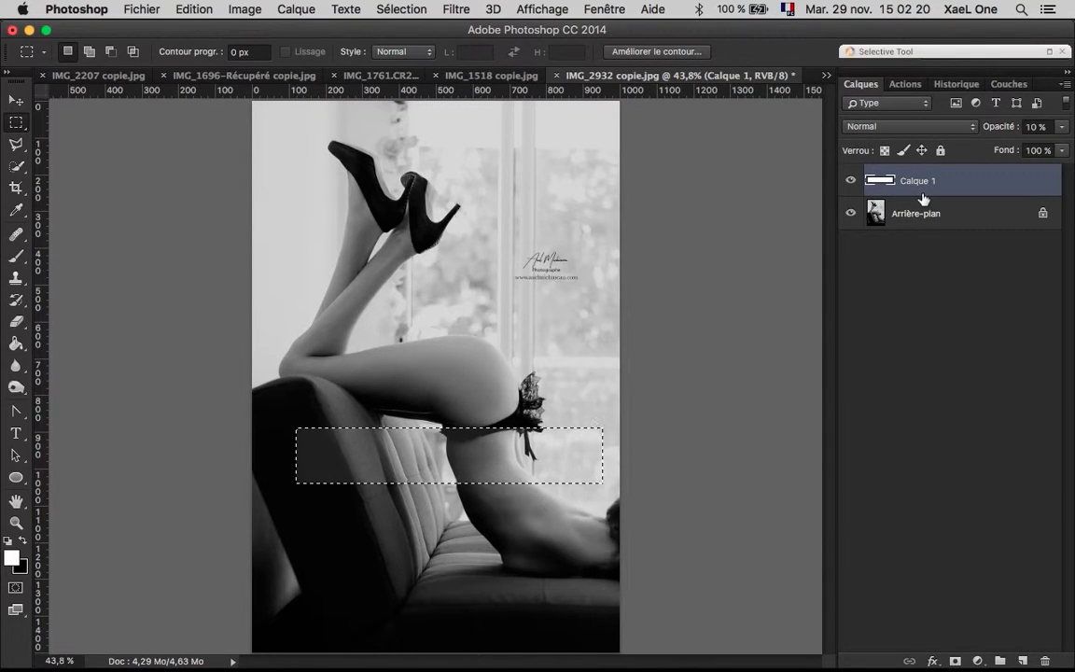
key("0")
key("1")
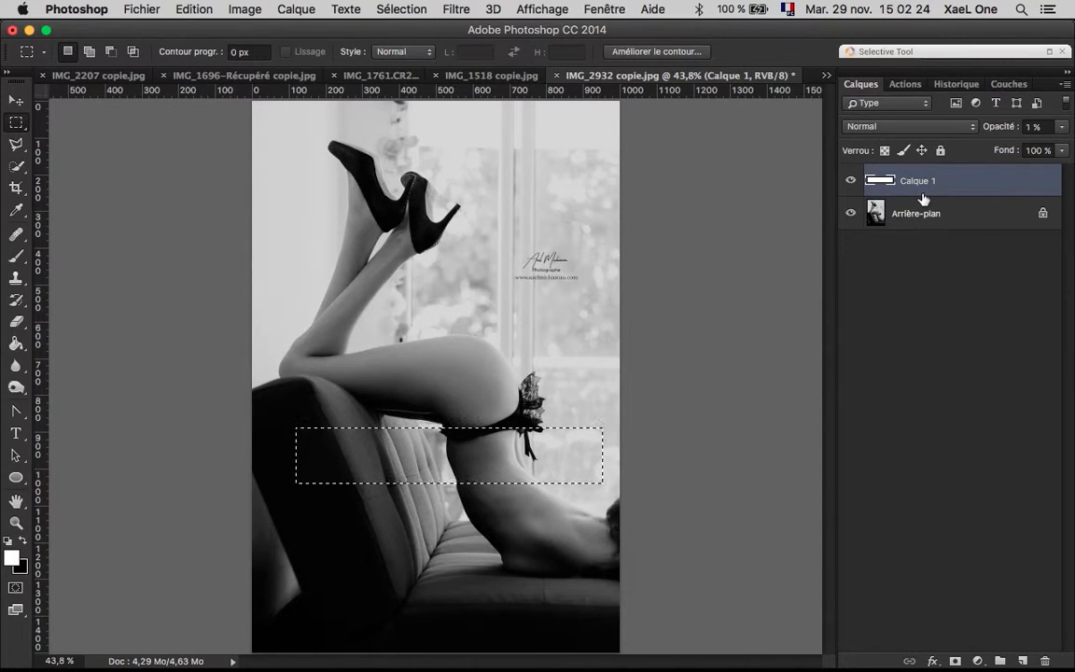
key("0")
key("8")
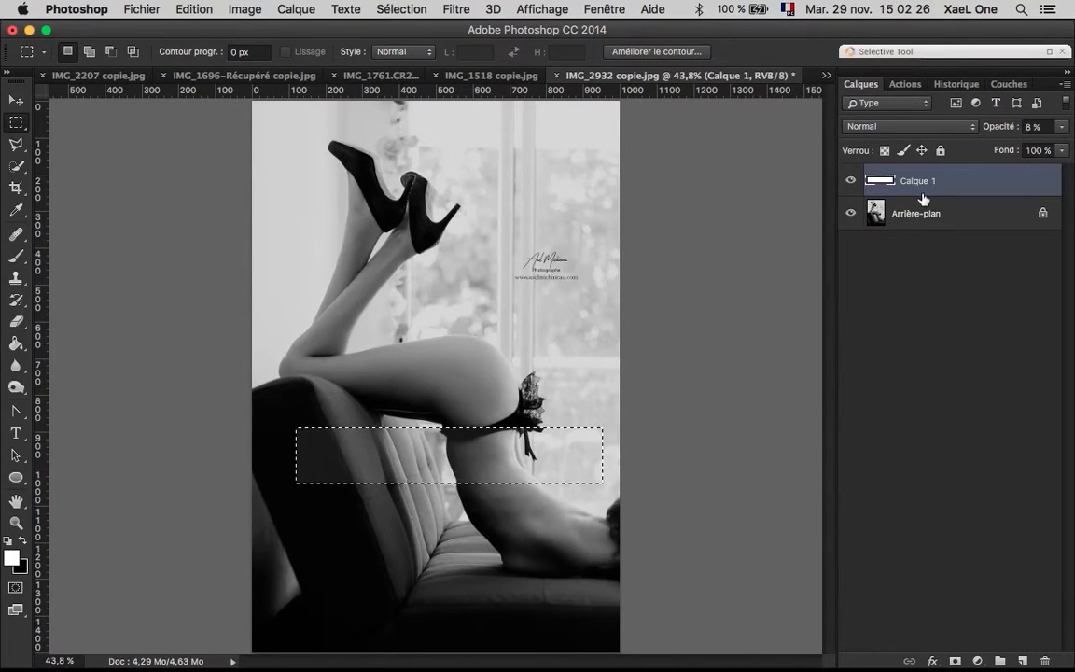
key("9")
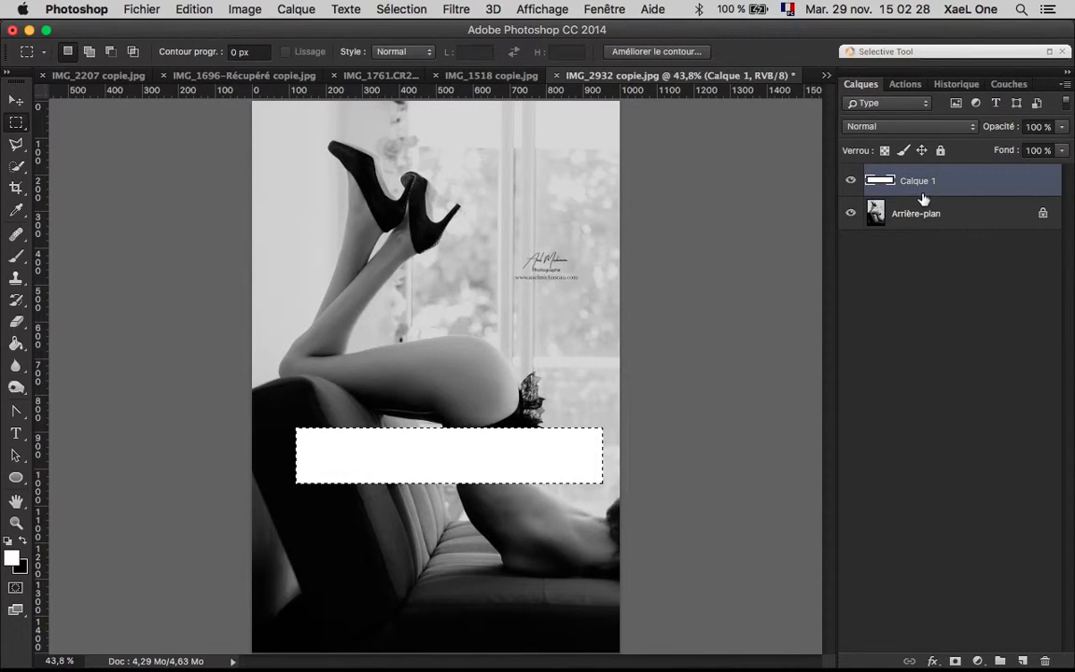